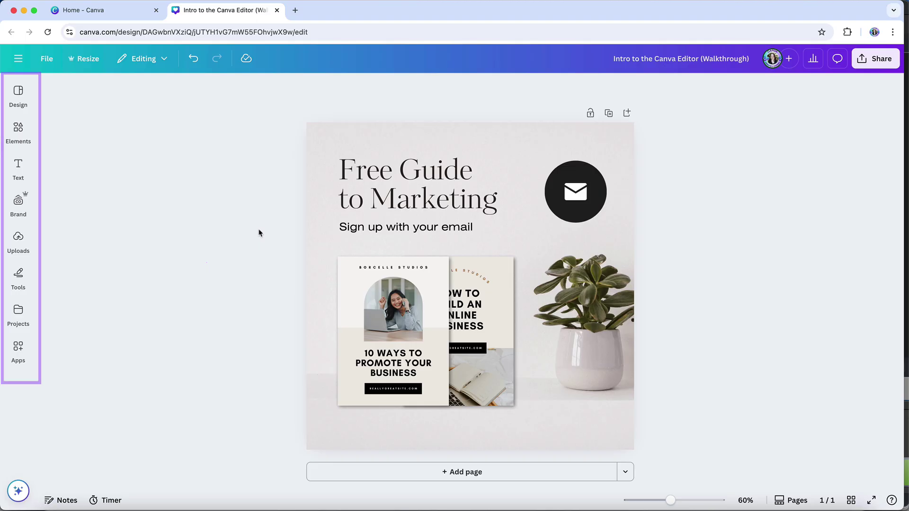
Add two blank pages after the Free Guide to Marketing page.
{"action": "left_click", "coordinate": [361, 199]}
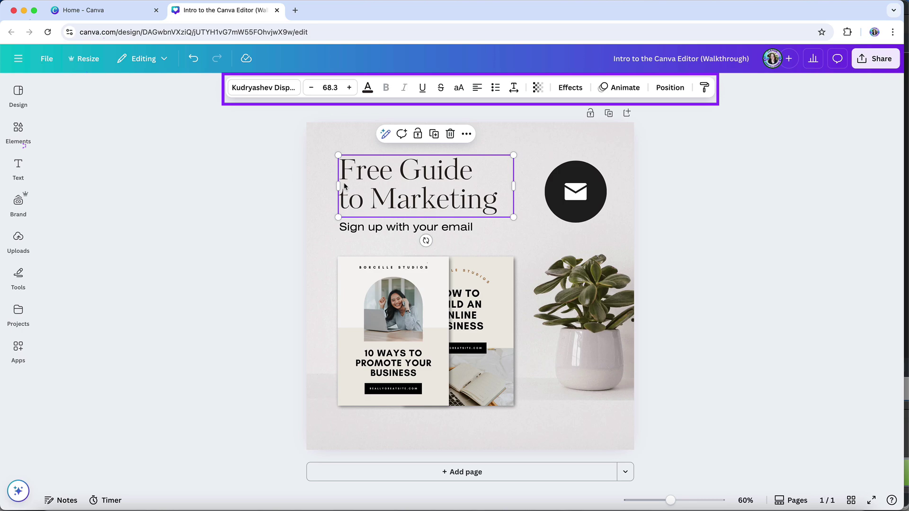
{"action": "left_click", "coordinate": [258, 184]}
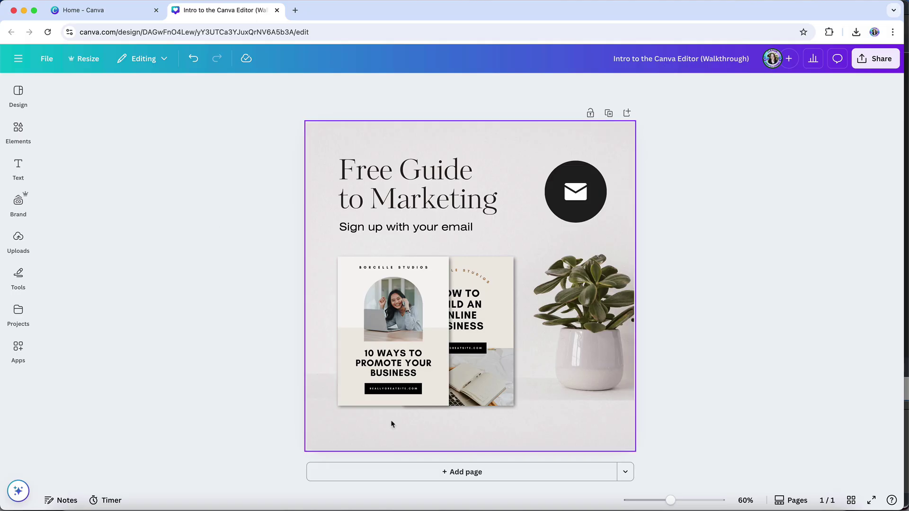
{"action": "left_click", "coordinate": [472, 476]}
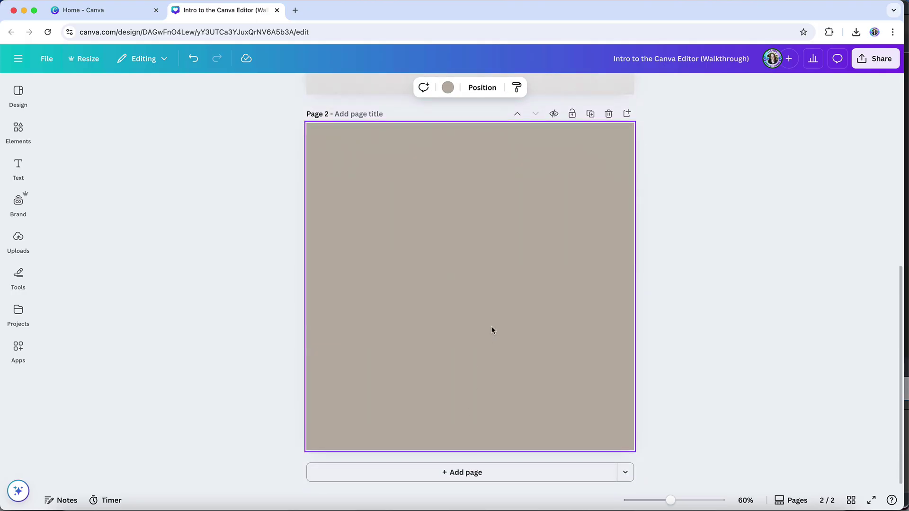
{"action": "scroll", "coordinate": [491, 330], "scroll_direction": "up", "scroll_amount": 5}
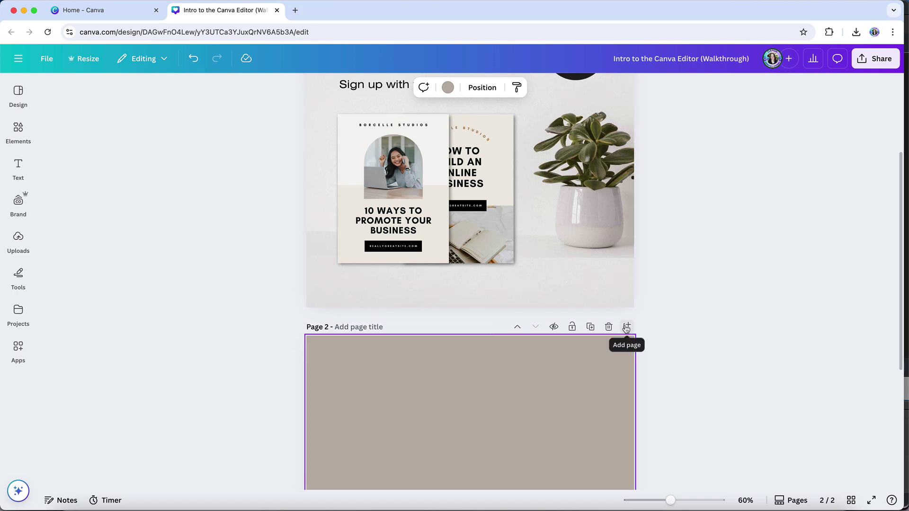
{"action": "left_click", "coordinate": [627, 326]}
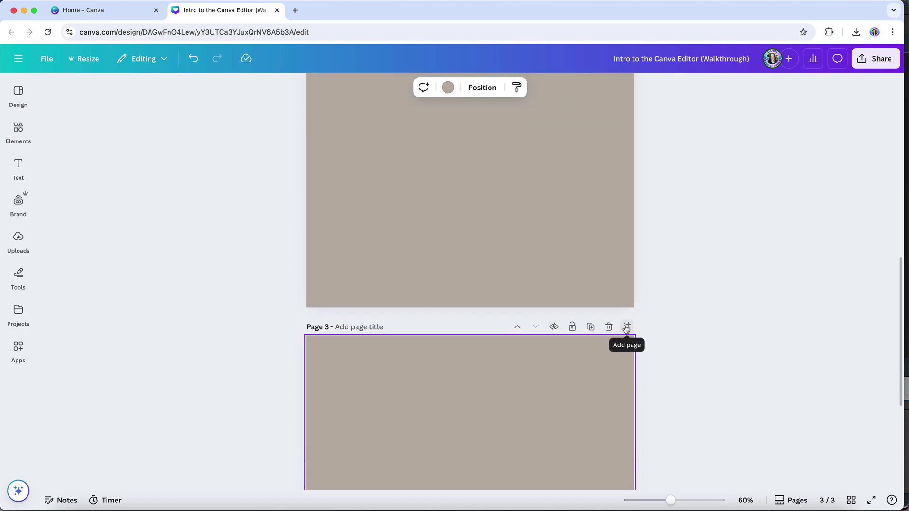
{"action": "scroll", "coordinate": [666, 286], "scroll_direction": "up", "scroll_amount": 10}
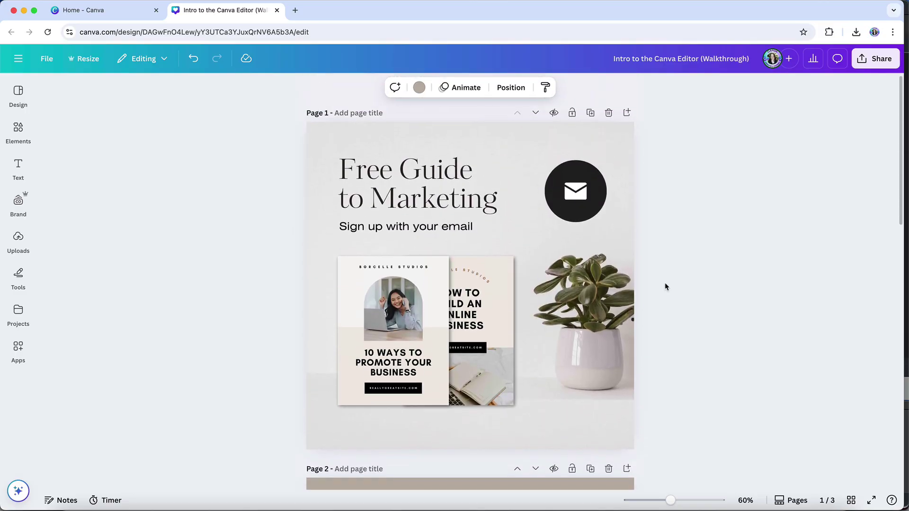
Duplicate the Free Guide page, move the copy down and back up, then delete it.
{"action": "left_click", "coordinate": [590, 113]}
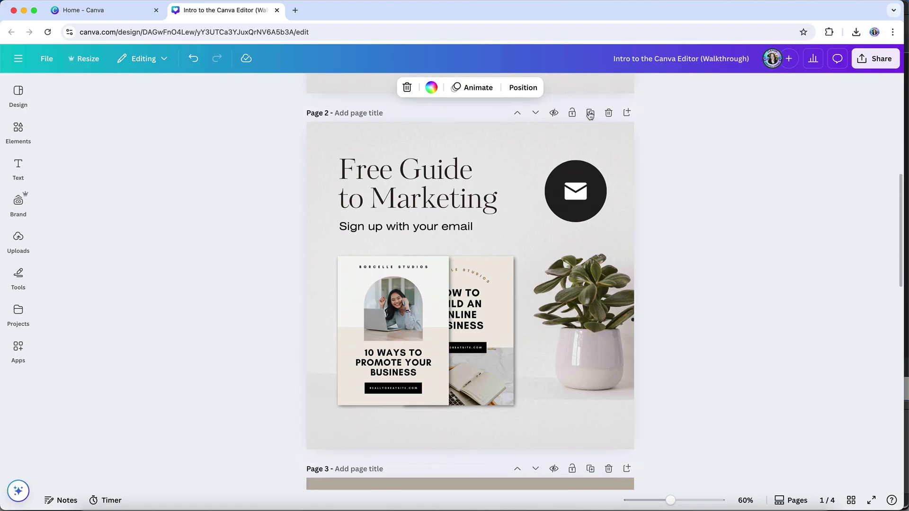
{"action": "left_click", "coordinate": [535, 113]}
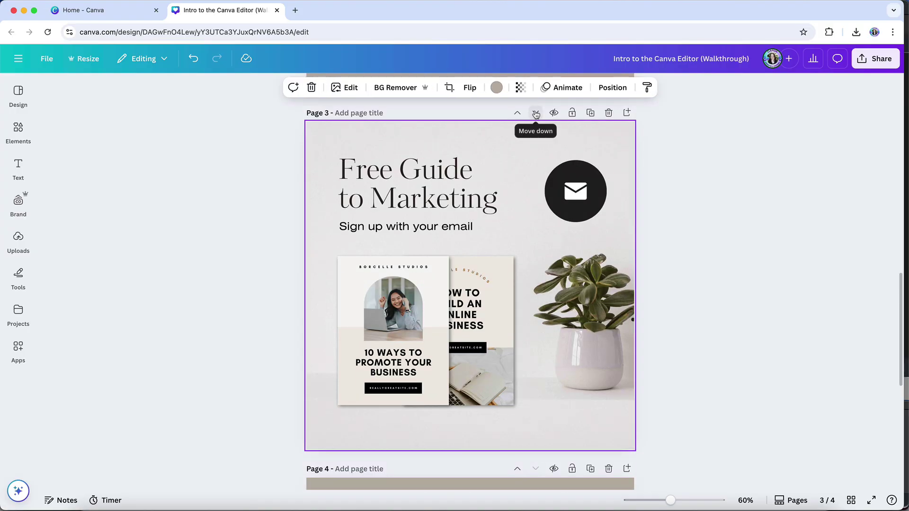
{"action": "left_click", "coordinate": [517, 113]}
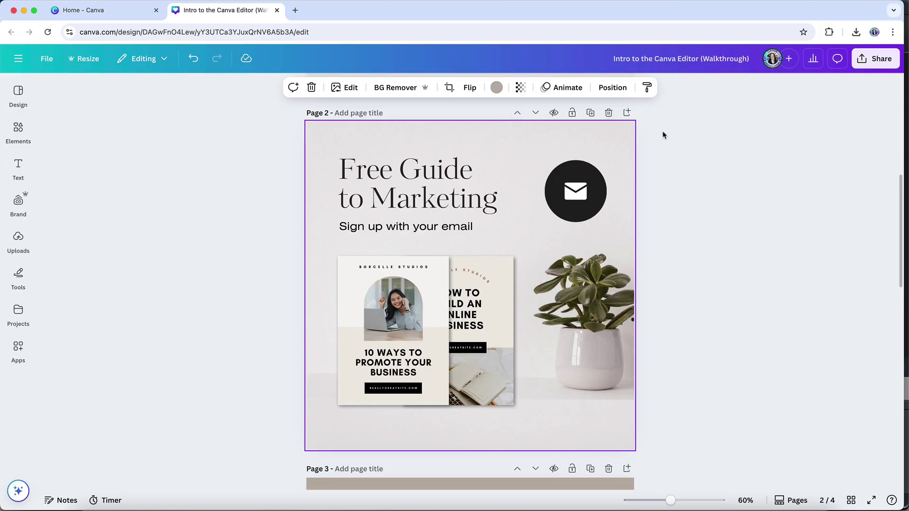
{"action": "left_click", "coordinate": [608, 114]}
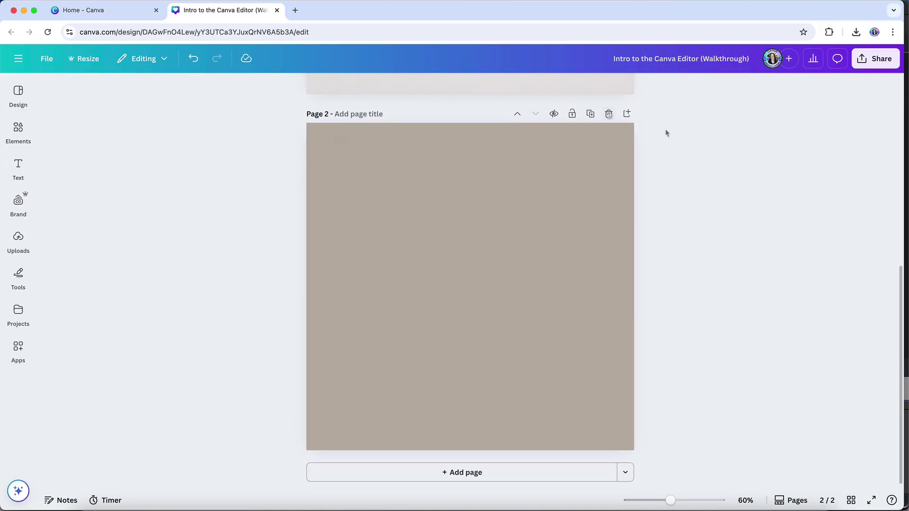
Replace Page 2's beige background with the custom brown #A27D60.
{"action": "left_click", "coordinate": [529, 188]}
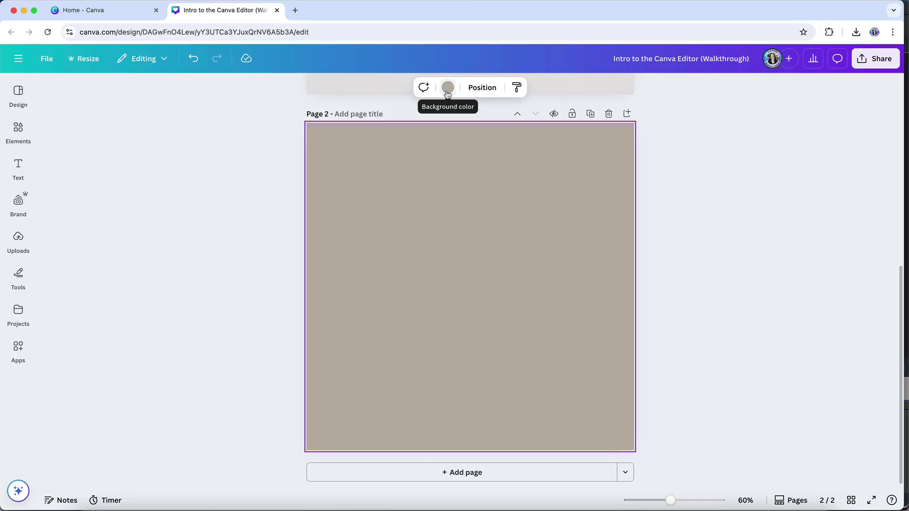
{"action": "left_click", "coordinate": [447, 88]}
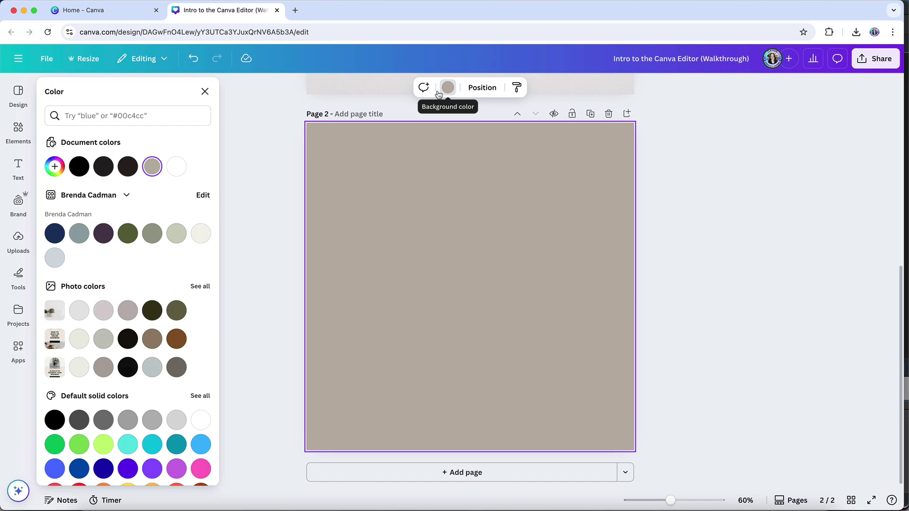
{"action": "scroll", "coordinate": [131, 274], "scroll_direction": "down", "scroll_amount": 5}
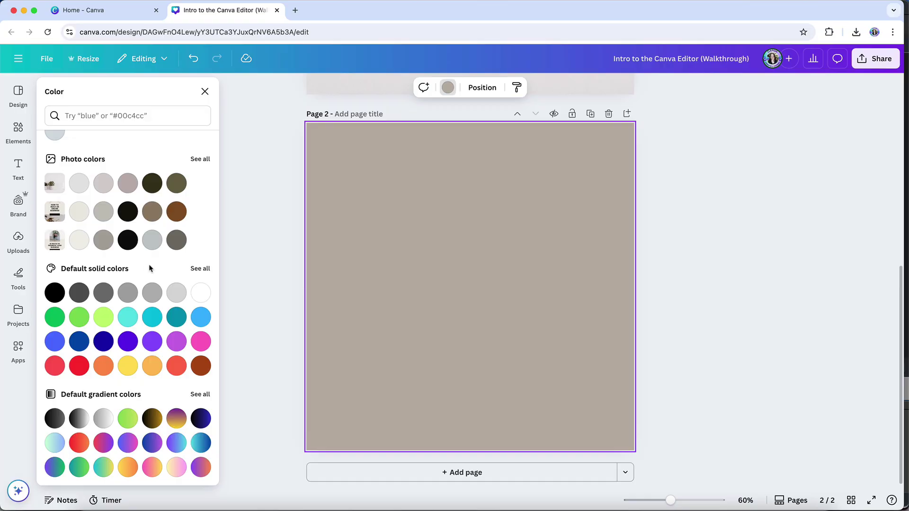
{"action": "scroll", "coordinate": [149, 268], "scroll_direction": "up", "scroll_amount": 5}
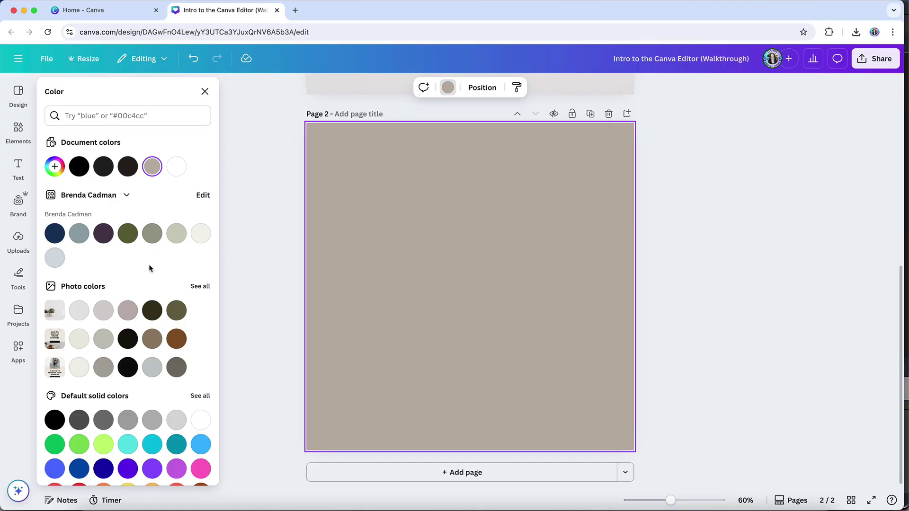
{"action": "left_click", "coordinate": [53, 168]}
{"action": "left_click", "coordinate": [113, 226]}
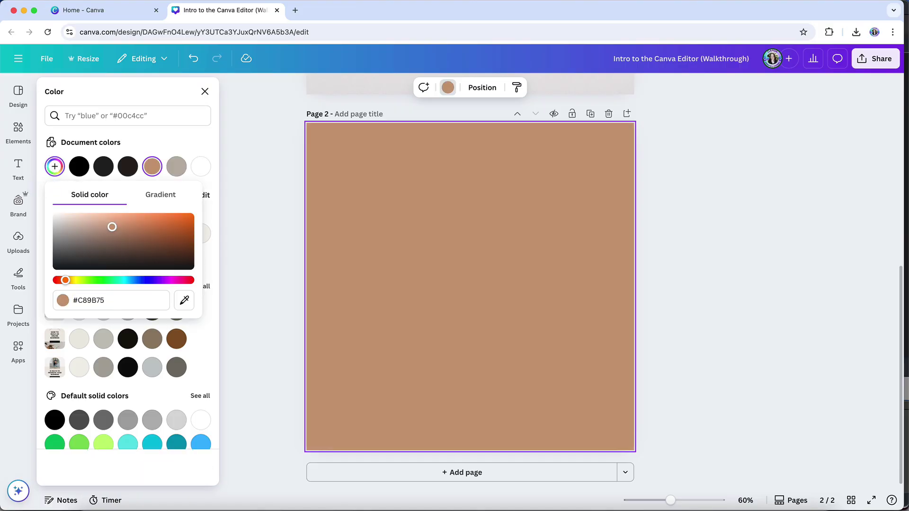
{"action": "left_click_drag", "start_coordinate": [112, 226], "coordinate": [111, 237]}
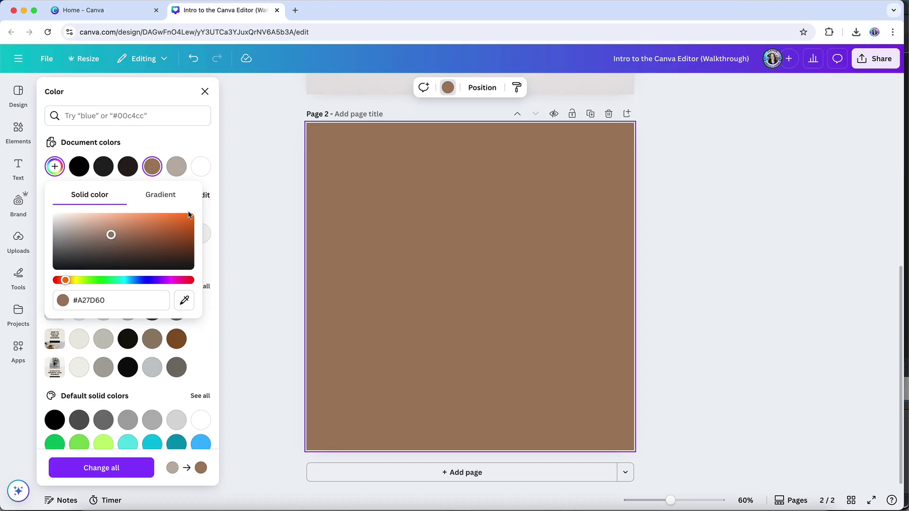
{"action": "left_click", "coordinate": [250, 214]}
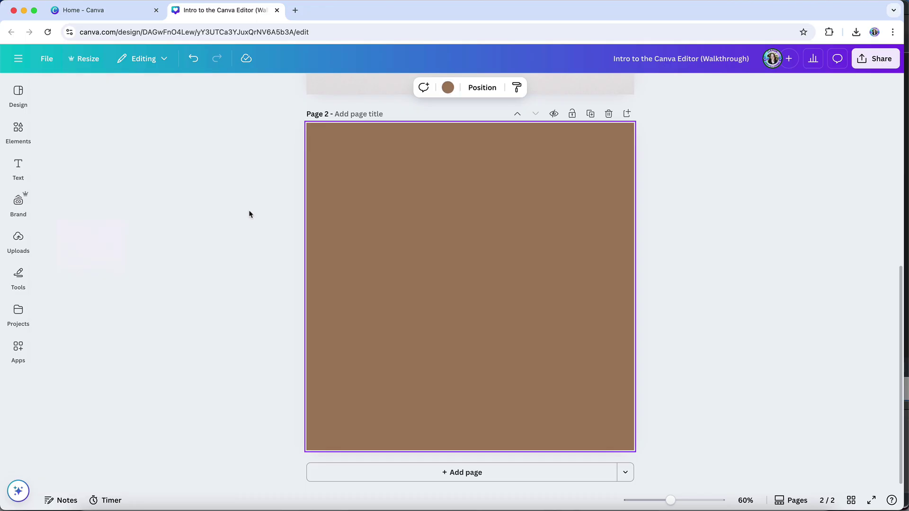
Give Page 2 the page title 'Example Title', then reselect the page.
{"action": "left_click", "coordinate": [352, 114]}
{"action": "type", "text": "Example Title"}
{"action": "left_click", "coordinate": [284, 128]}
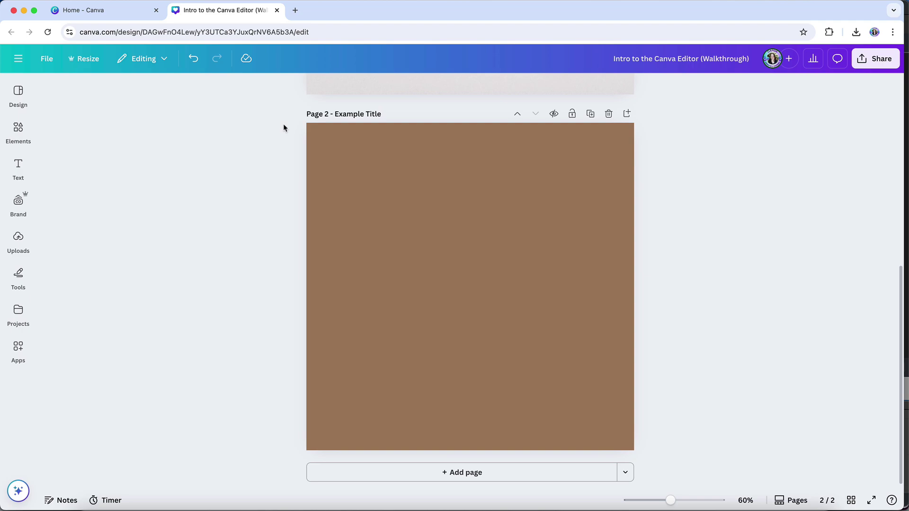
{"action": "left_click", "coordinate": [589, 150]}
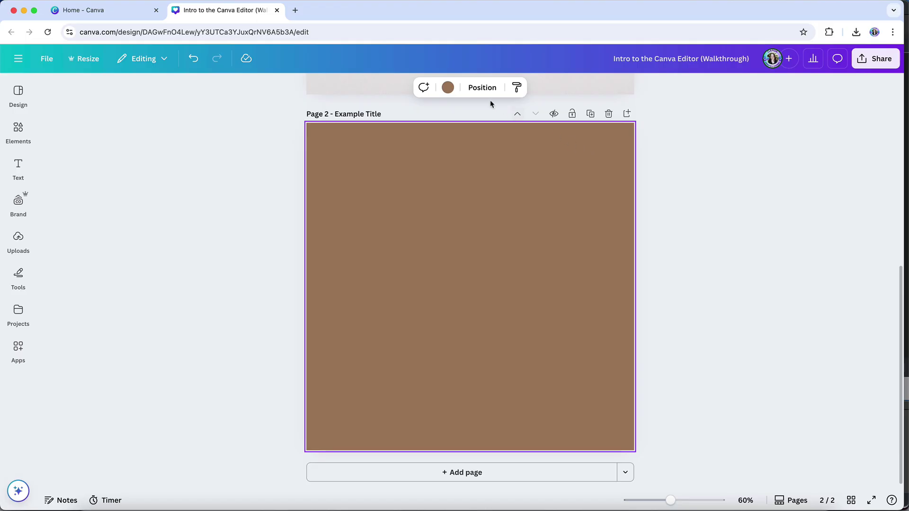
Post the comment 'Add comment here' on Page 2 and close the thread.
{"action": "left_click", "coordinate": [423, 88]}
{"action": "type", "text": "Add comment here"}
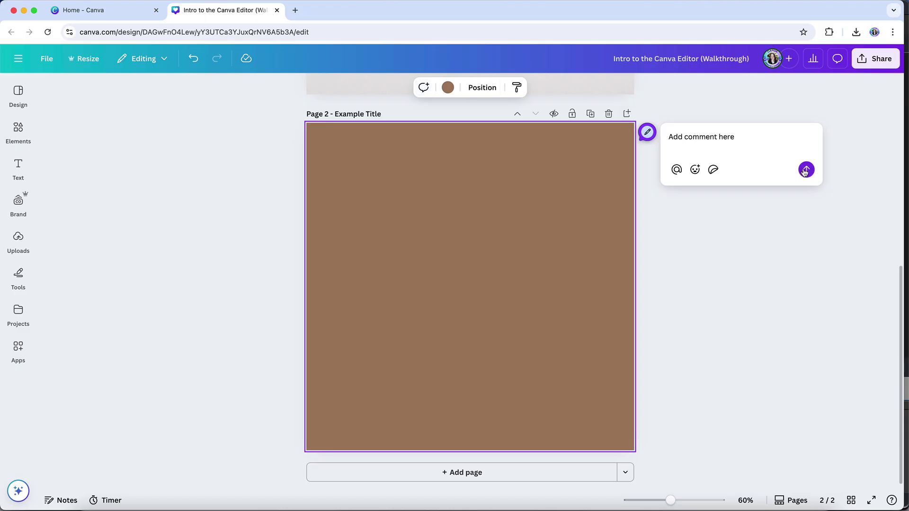
{"action": "left_click", "coordinate": [806, 171]}
{"action": "left_click", "coordinate": [695, 190]}
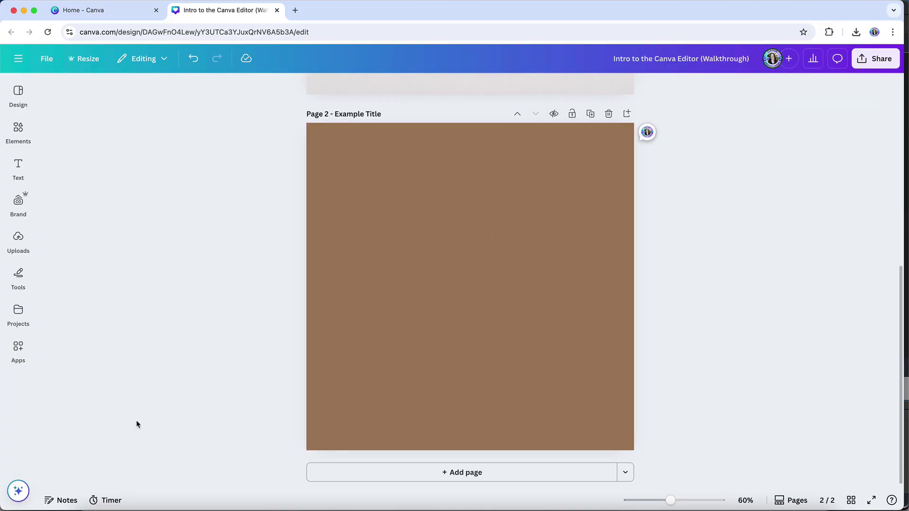
Write 'Add your design notes here' in Page 2's notes and close the notes panel.
{"action": "left_click", "coordinate": [66, 503]}
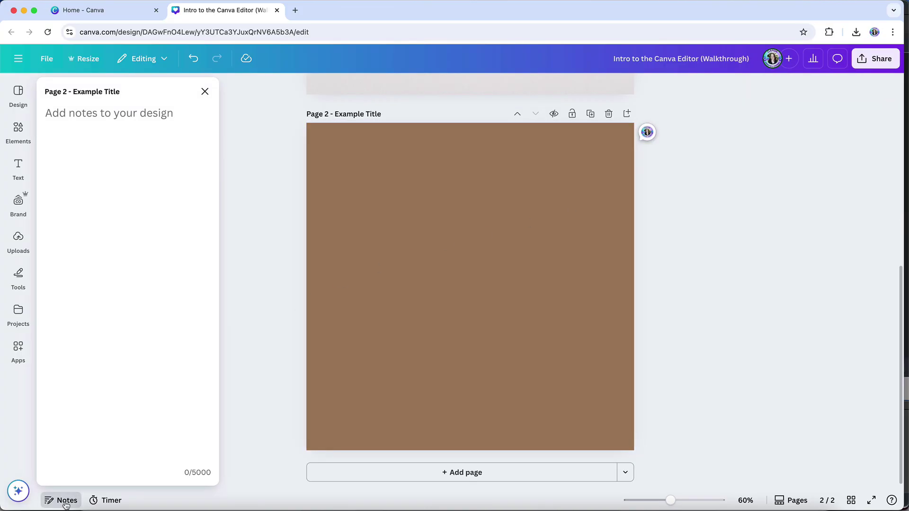
{"action": "left_click", "coordinate": [110, 318]}
{"action": "type", "text": "Add "}
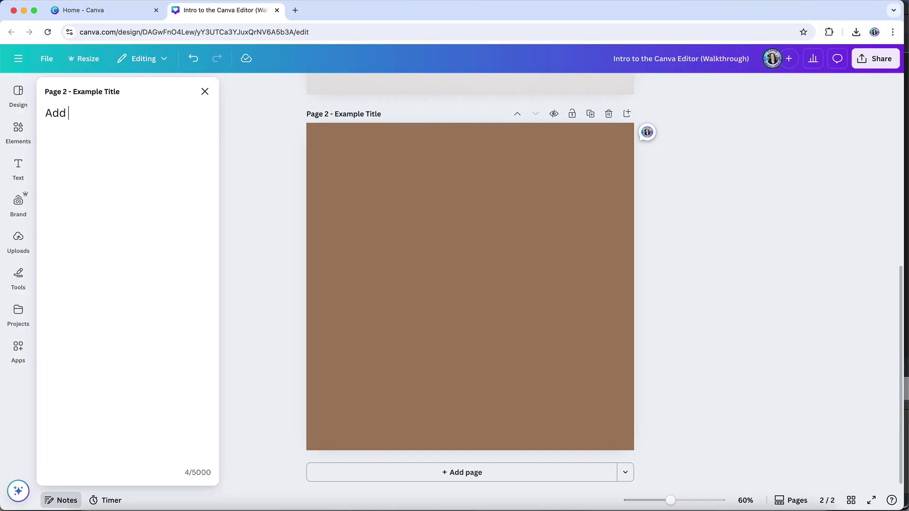
{"action": "type", "text": "your design notes here"}
{"action": "left_click", "coordinate": [205, 91]}
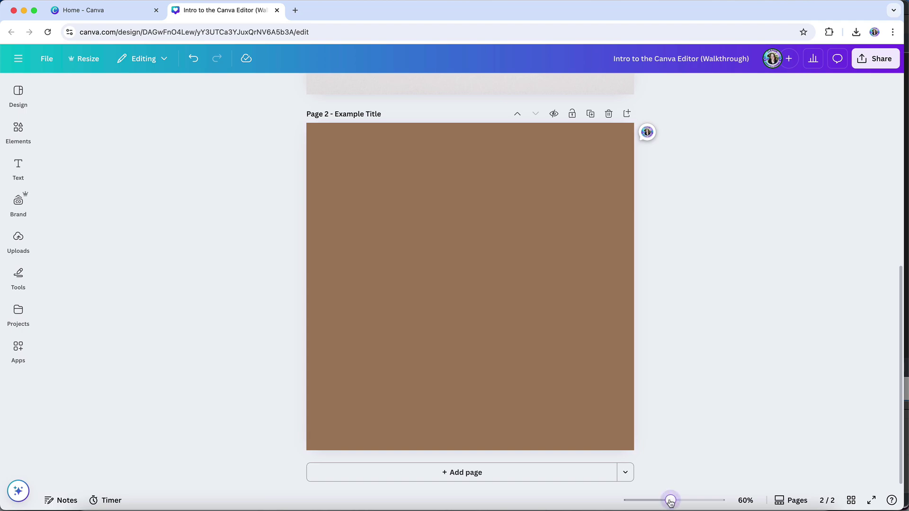
Zoom the canvas out to 52% with the bottom-bar zoom slider.
{"action": "left_click_drag", "start_coordinate": [670, 502], "coordinate": [667, 505]}
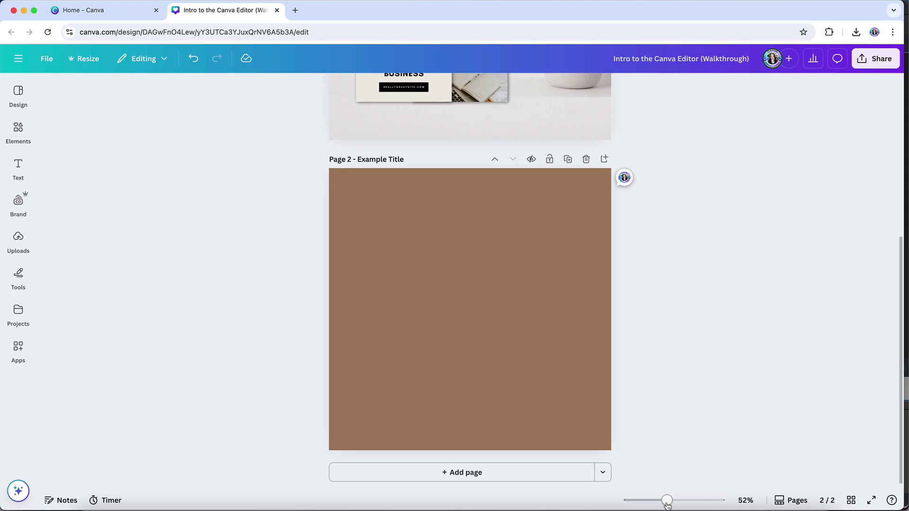
Browse the page thumbnails, then hide them and scroll the stacked pages down to Page 2.
{"action": "left_click", "coordinate": [787, 501]}
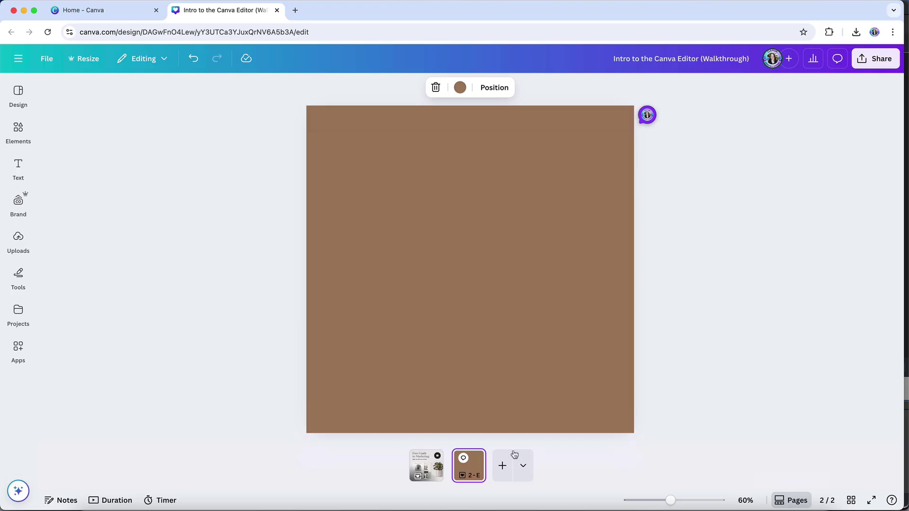
{"action": "left_click", "coordinate": [431, 468]}
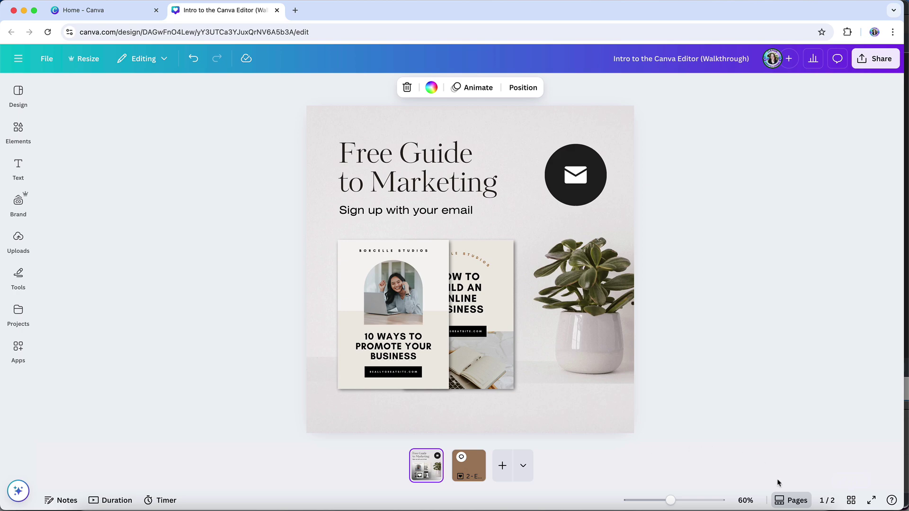
{"action": "left_click", "coordinate": [791, 501]}
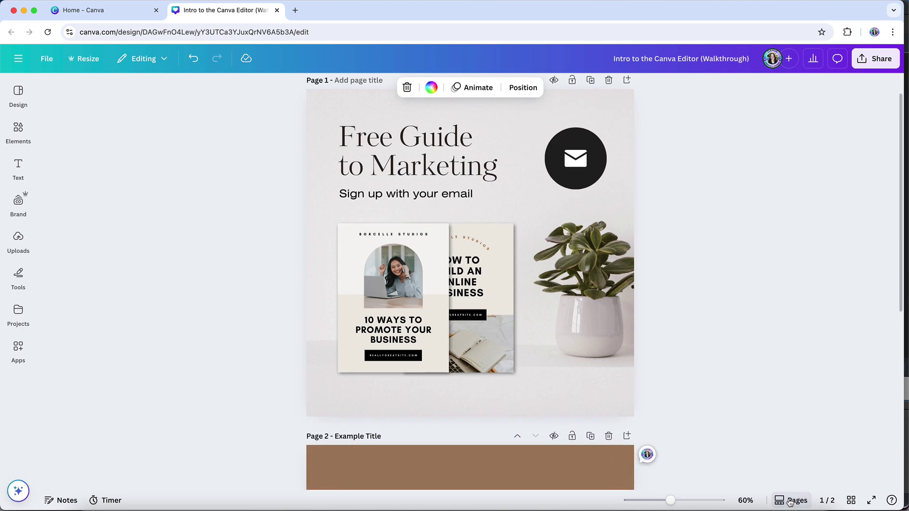
{"action": "scroll", "coordinate": [713, 316], "scroll_direction": "down", "scroll_amount": 2}
{"action": "scroll", "coordinate": [713, 316], "scroll_direction": "down", "scroll_amount": 5}
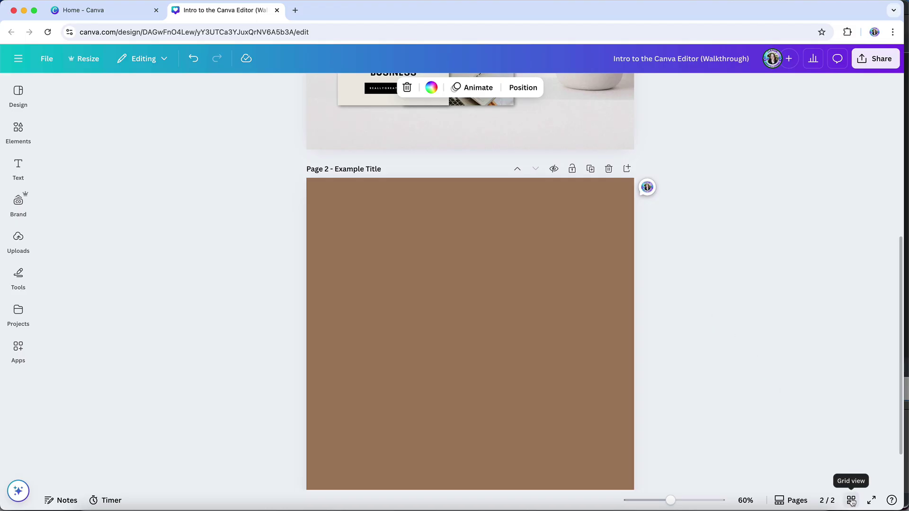
{"action": "left_click", "coordinate": [851, 501]}
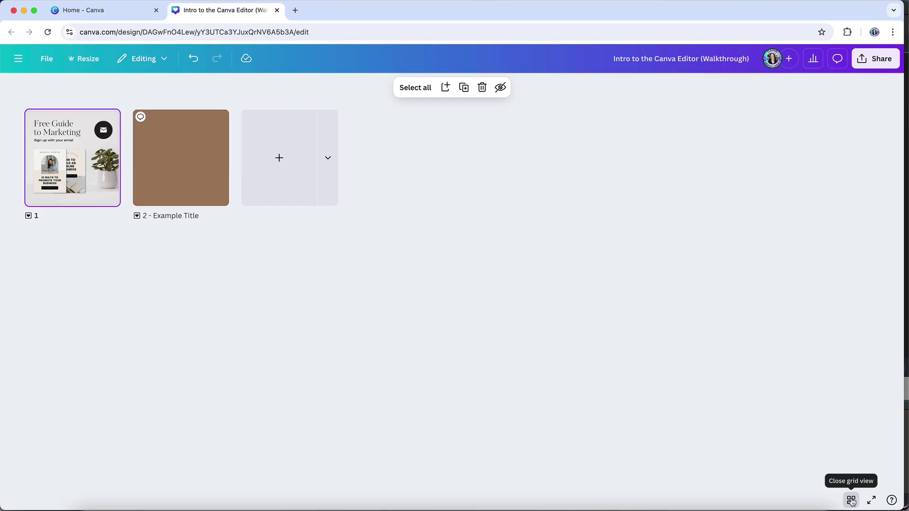
{"action": "left_click", "coordinate": [851, 501]}
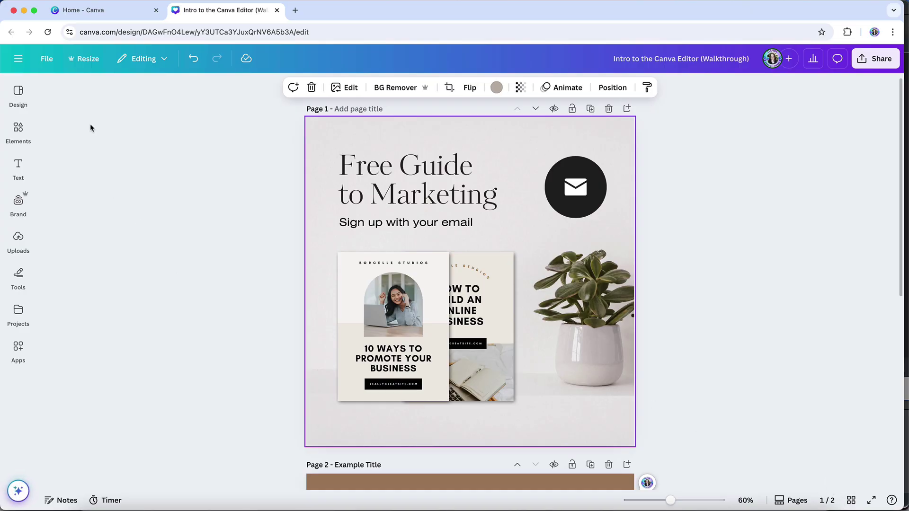
Try the brand colour palette, shuffling it twice, and apply the brand fonts from Design styles.
{"action": "left_click", "coordinate": [84, 113]}
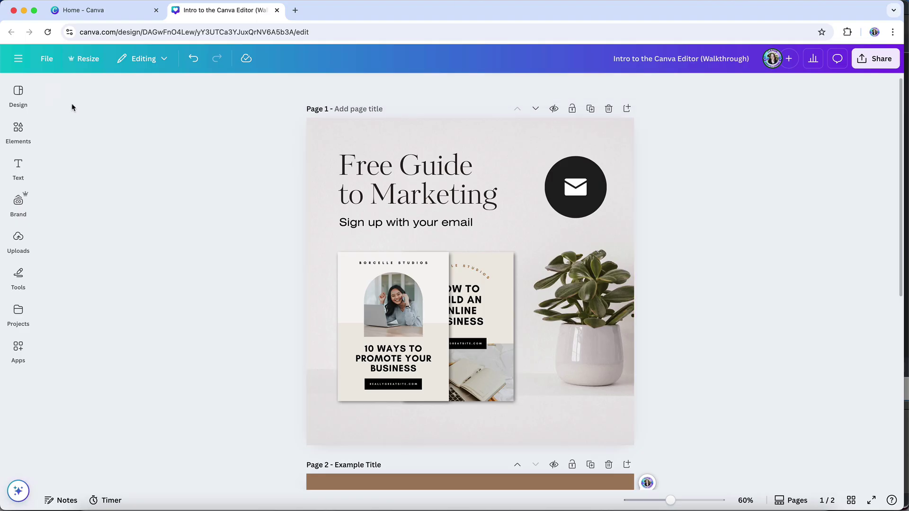
{"action": "left_click", "coordinate": [18, 93]}
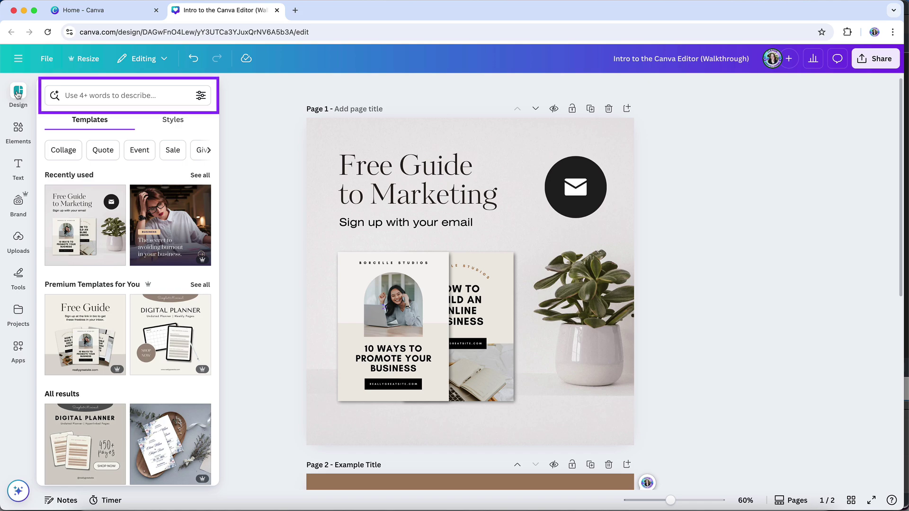
{"action": "left_click", "coordinate": [173, 120]}
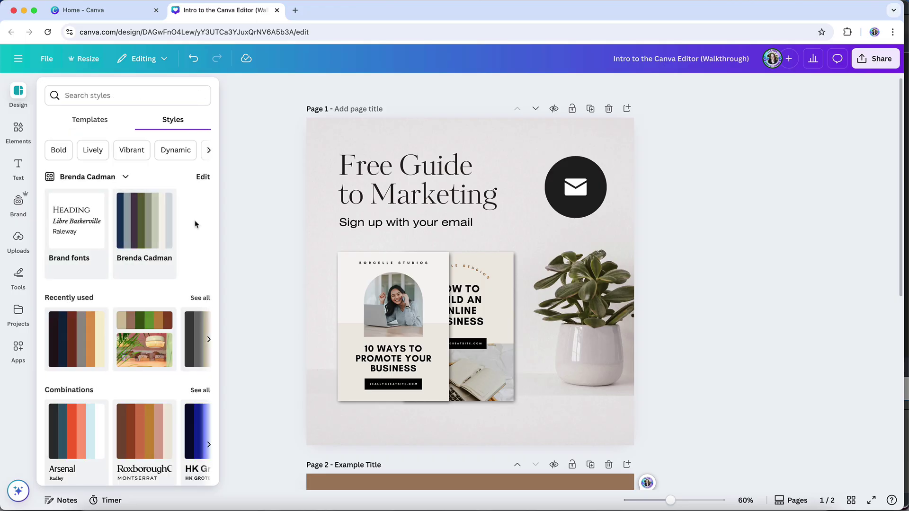
{"action": "left_click", "coordinate": [144, 227]}
{"action": "left_click", "coordinate": [144, 227]}
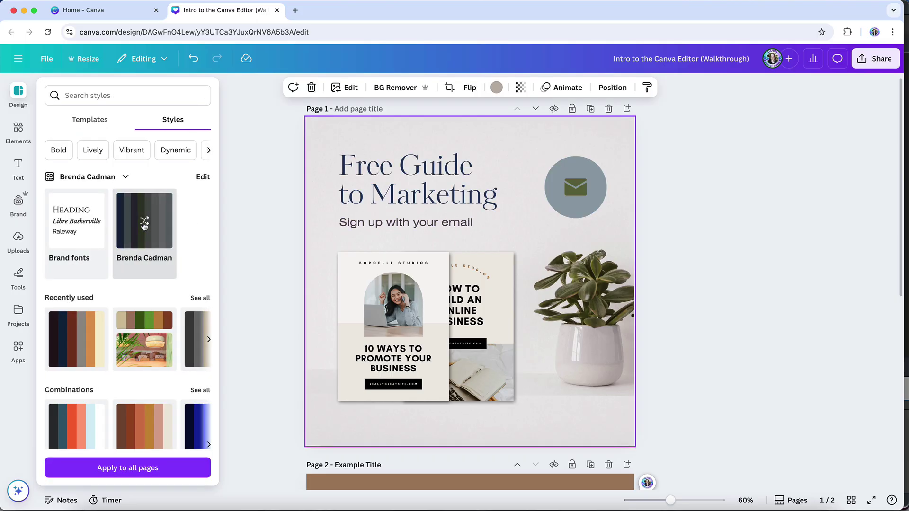
{"action": "left_click", "coordinate": [144, 226]}
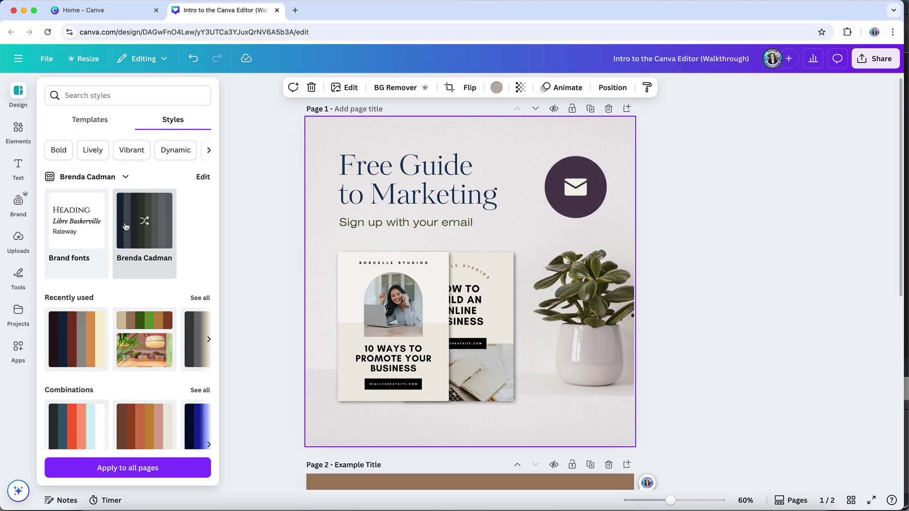
{"action": "left_click", "coordinate": [96, 231]}
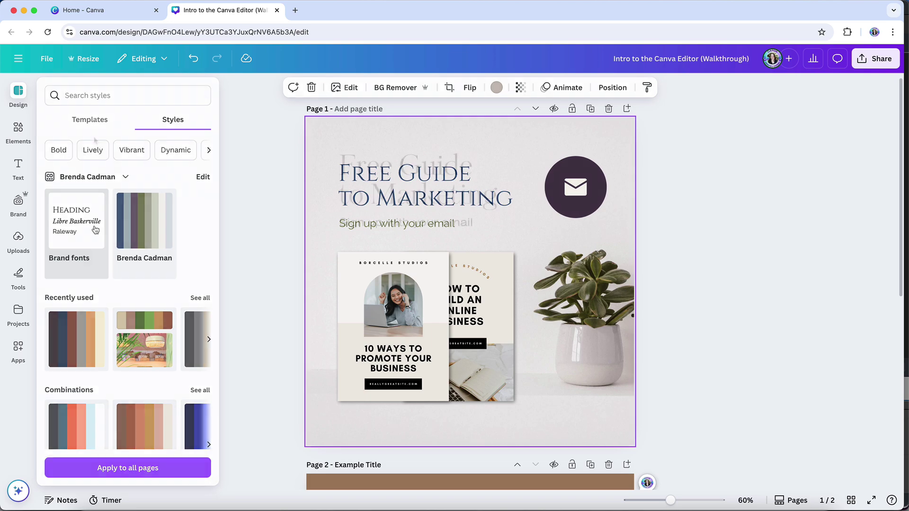
Undo all the style changes to restore the original look, and open the Elements library.
{"action": "key", "text": "super+z"}
{"action": "left_click", "coordinate": [17, 112]}
{"action": "left_click", "coordinate": [17, 131]}
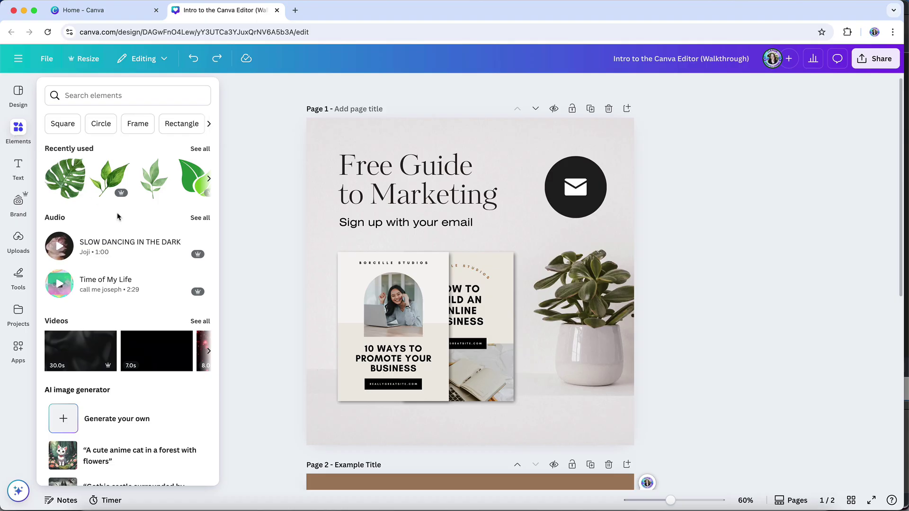
{"action": "scroll", "coordinate": [118, 217], "scroll_direction": "down", "scroll_amount": 5}
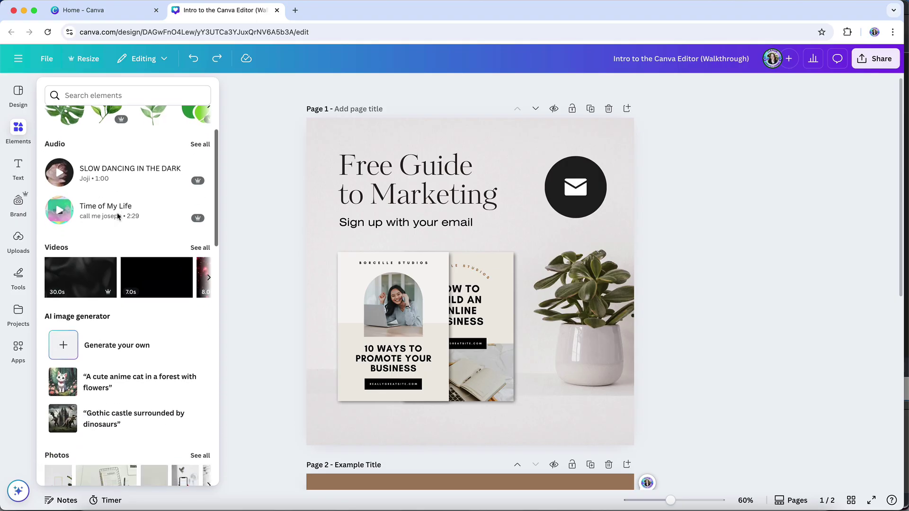
{"action": "scroll", "coordinate": [118, 217], "scroll_direction": "down", "scroll_amount": 8}
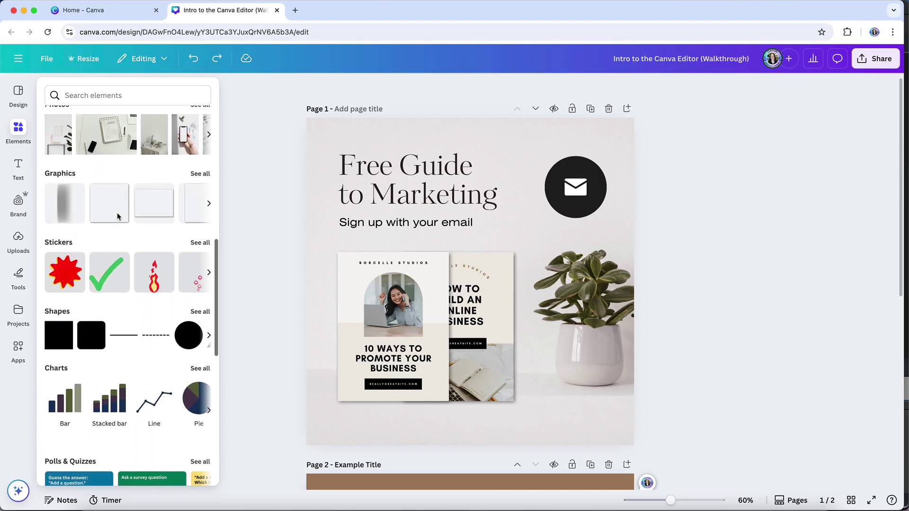
{"action": "scroll", "coordinate": [117, 217], "scroll_direction": "down", "scroll_amount": 8}
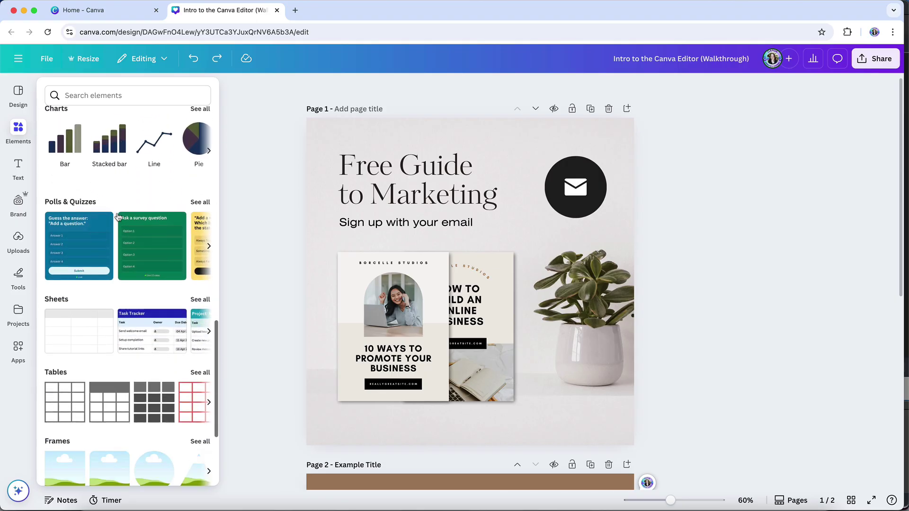
{"action": "scroll", "coordinate": [118, 217], "scroll_direction": "down", "scroll_amount": 7}
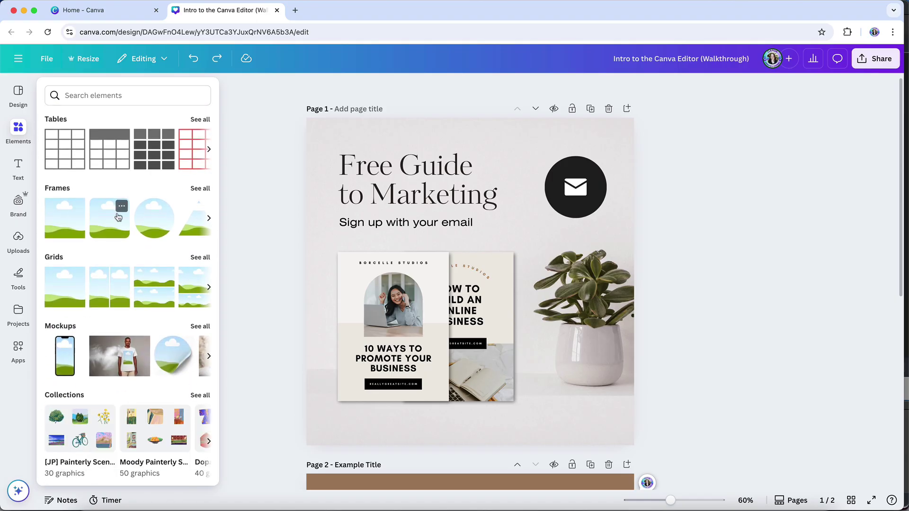
{"action": "scroll", "coordinate": [118, 216], "scroll_direction": "up", "scroll_amount": 10}
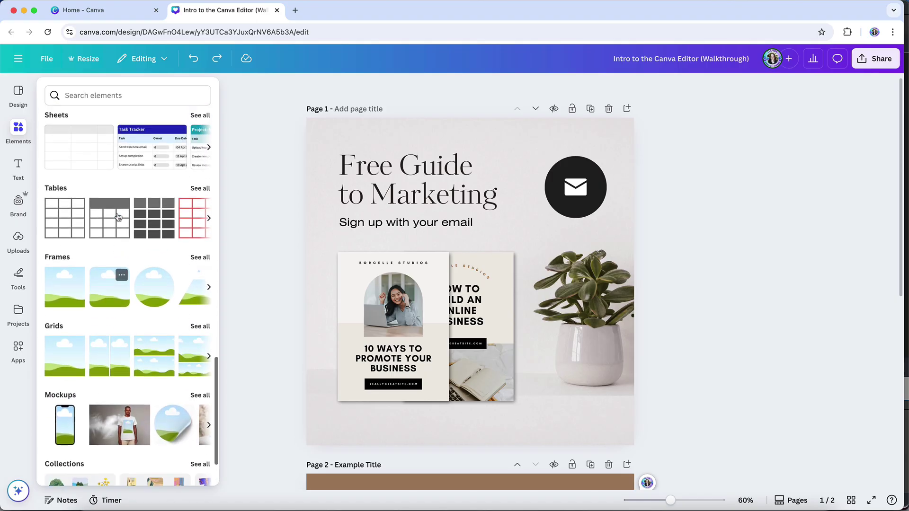
{"action": "scroll", "coordinate": [119, 216], "scroll_direction": "up", "scroll_amount": 8}
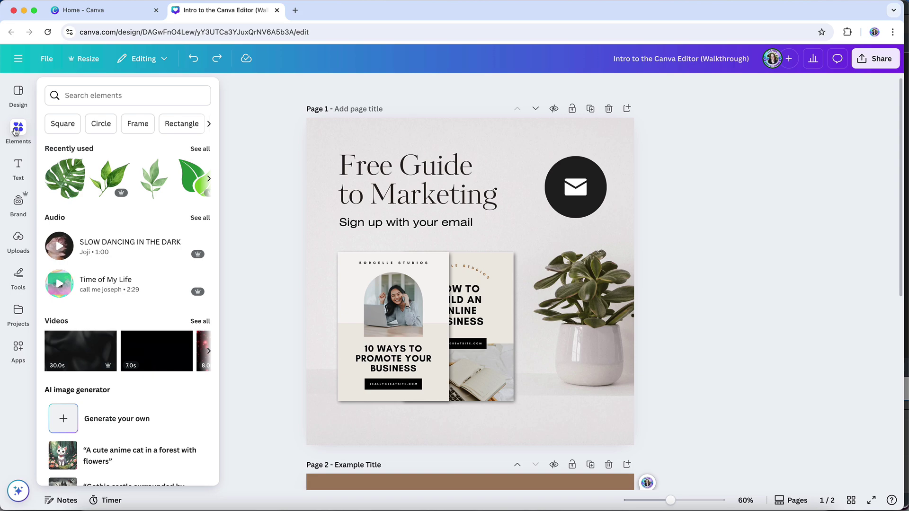
Show the Text panel with heading, subheading and body styles and text apps.
{"action": "left_click", "coordinate": [18, 165]}
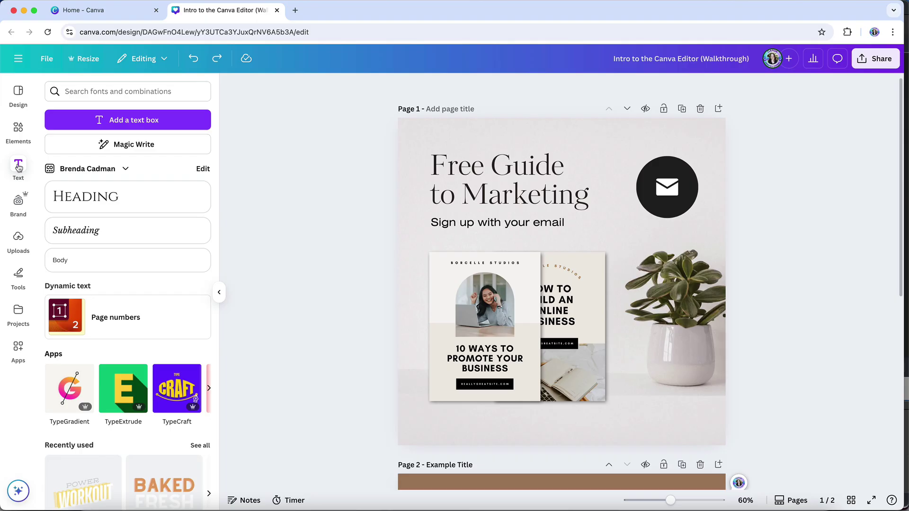
Show the Brand panel listing brand templates, logos, colours, fonts and brand voice.
{"action": "left_click", "coordinate": [19, 203]}
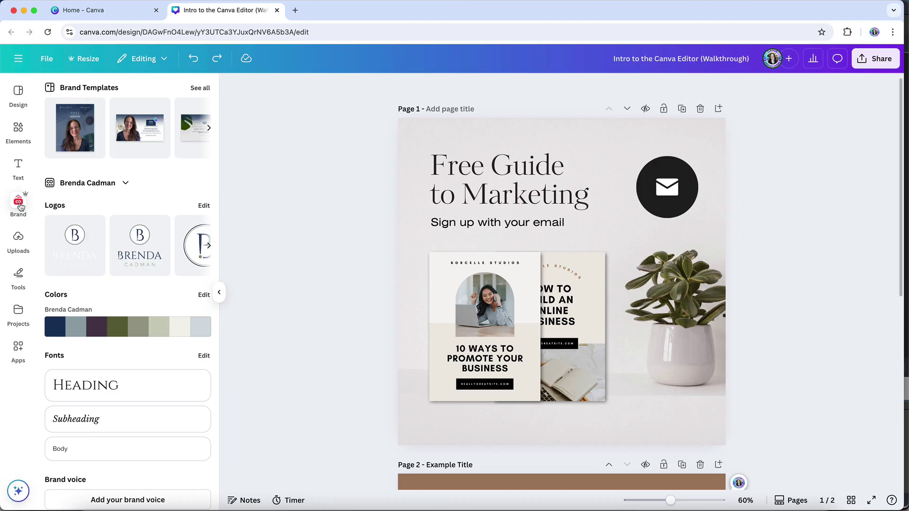
Browse Uploads and its Folders, then show the drawing, shapes, lines, sticky notes, text and table tools.
{"action": "left_click", "coordinate": [16, 244]}
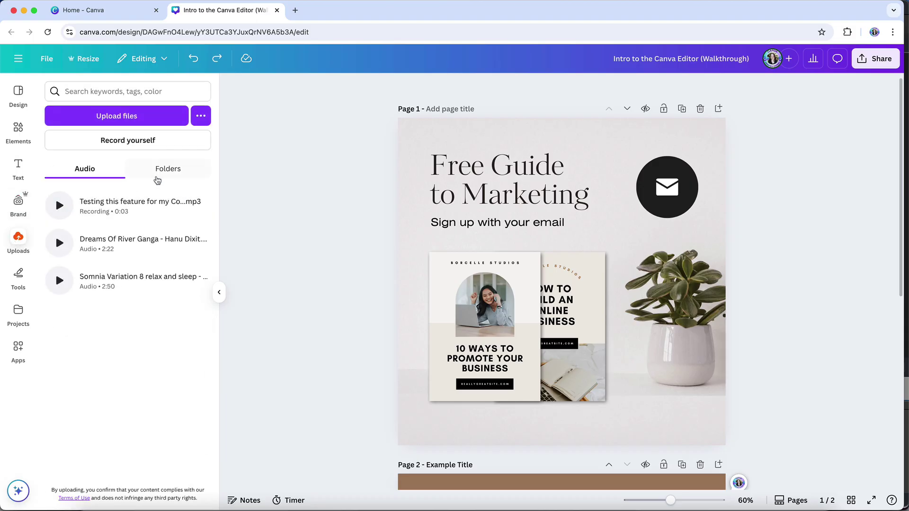
{"action": "left_click", "coordinate": [168, 171]}
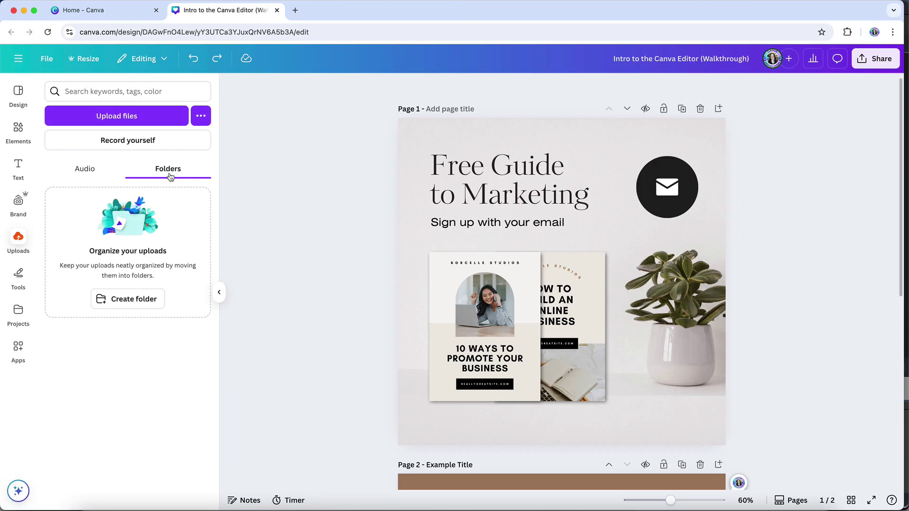
{"action": "left_click", "coordinate": [19, 286]}
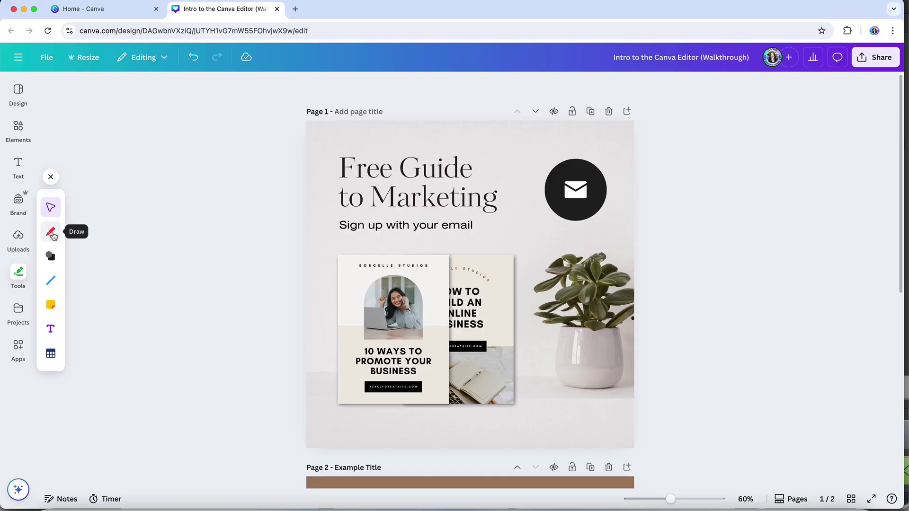
{"action": "left_click", "coordinate": [51, 232]}
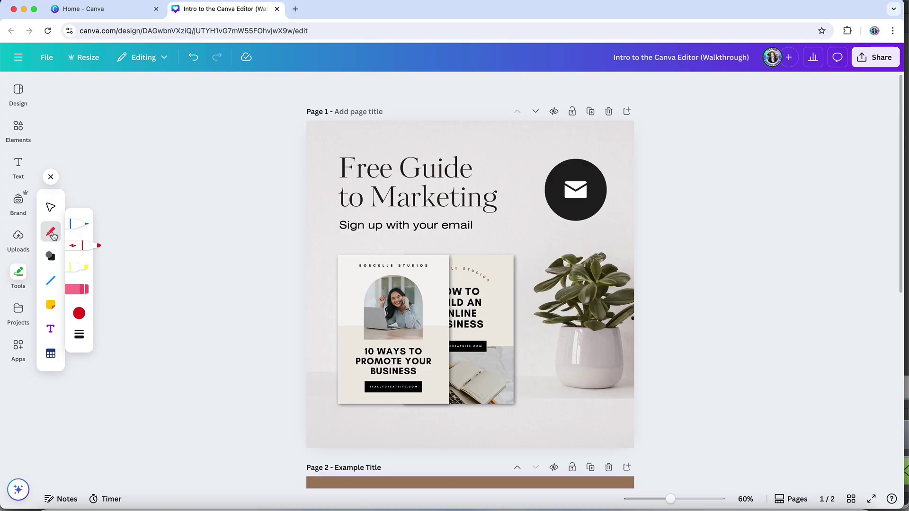
{"action": "left_click", "coordinate": [51, 256]}
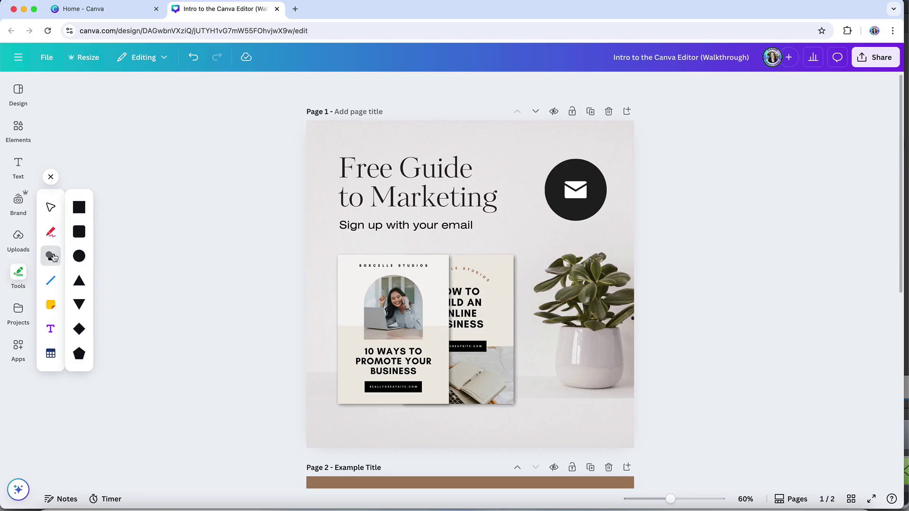
{"action": "left_click", "coordinate": [51, 281]}
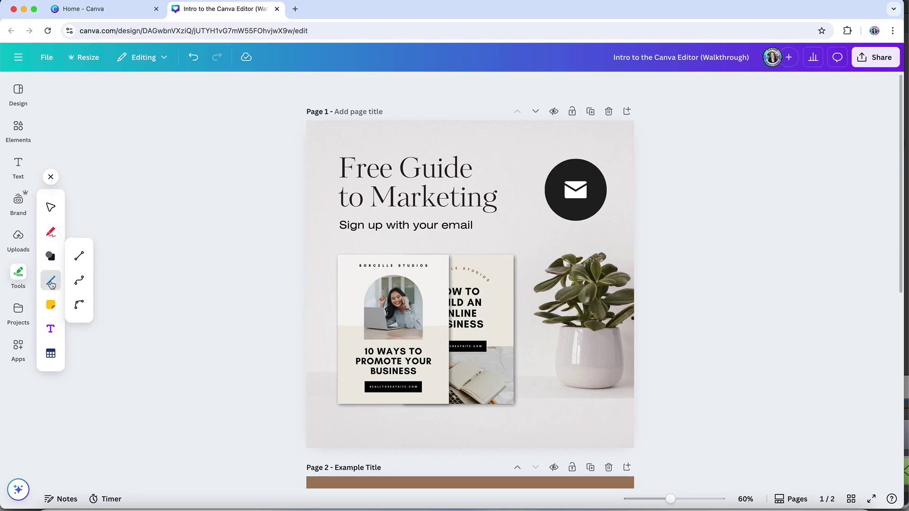
{"action": "left_click", "coordinate": [52, 329]}
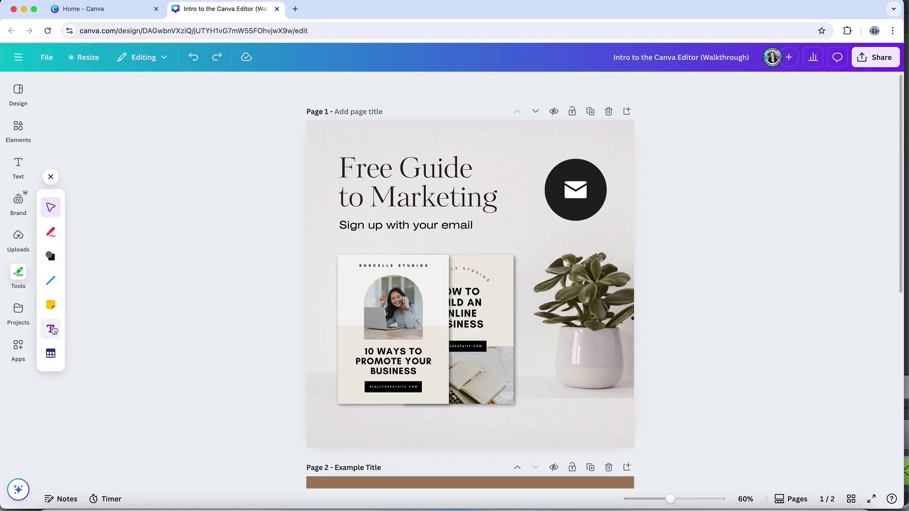
{"action": "left_click", "coordinate": [51, 354]}
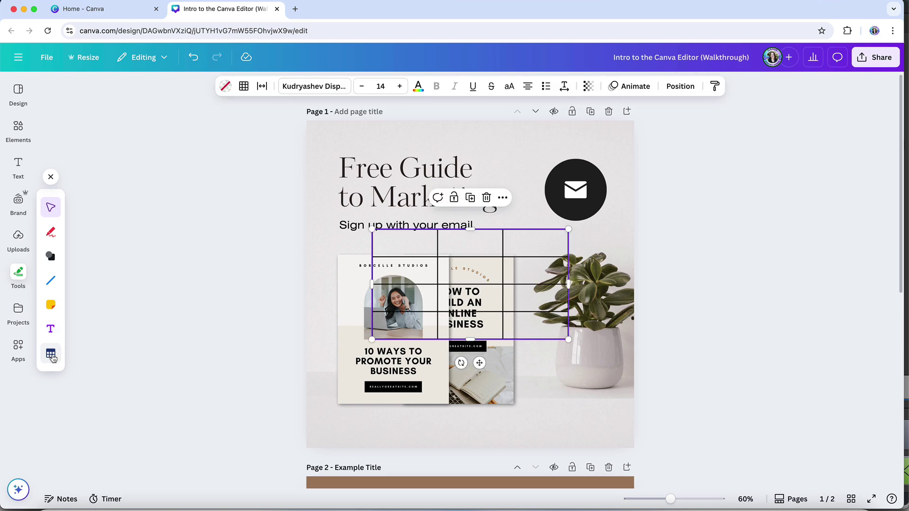
{"action": "key", "text": "super+z"}
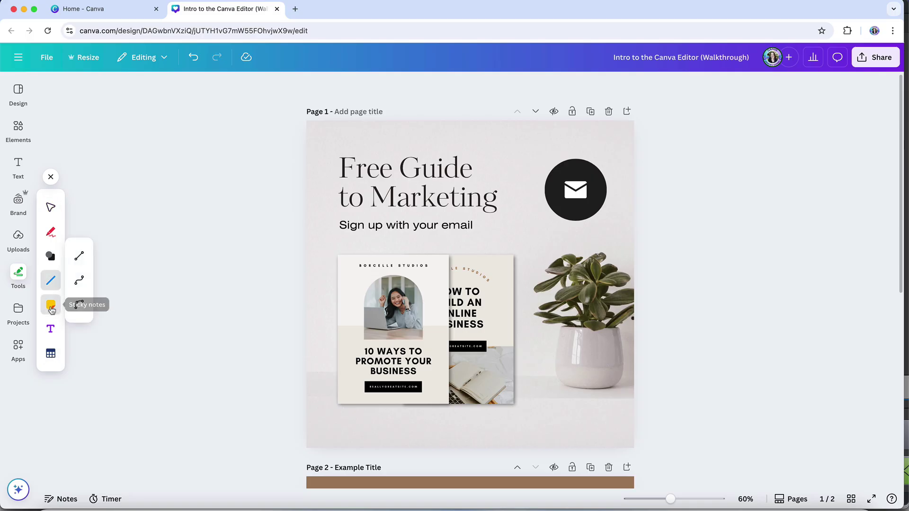
{"action": "left_click", "coordinate": [51, 306]}
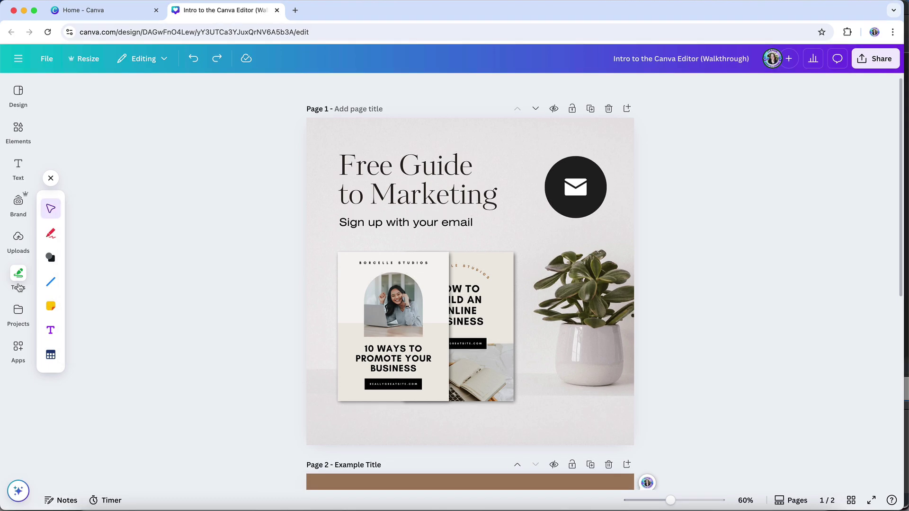
Look through the Projects and Apps panels, then close Apps to leave only the design.
{"action": "left_click", "coordinate": [19, 320]}
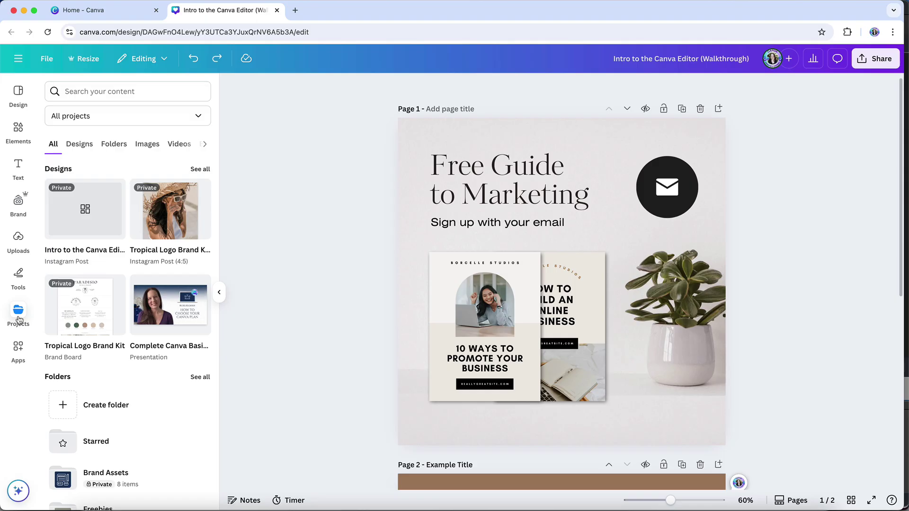
{"action": "left_click", "coordinate": [18, 349]}
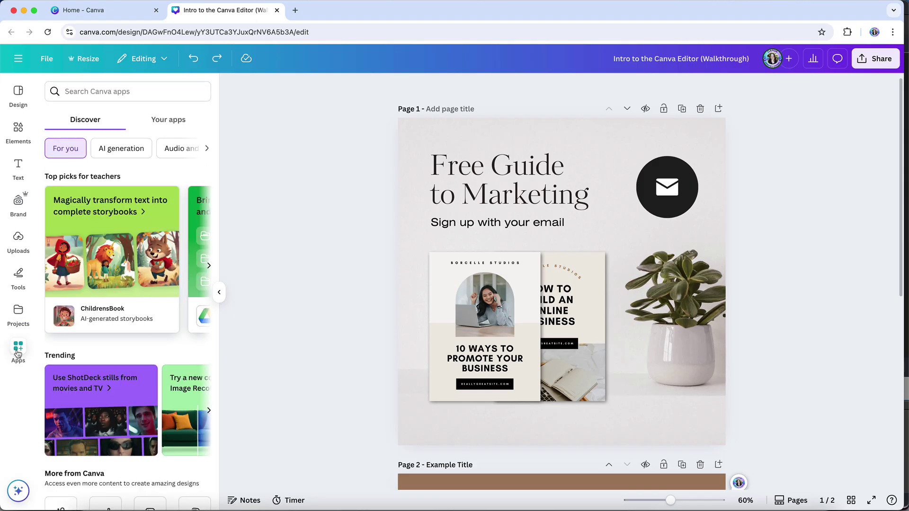
{"action": "left_click", "coordinate": [17, 350]}
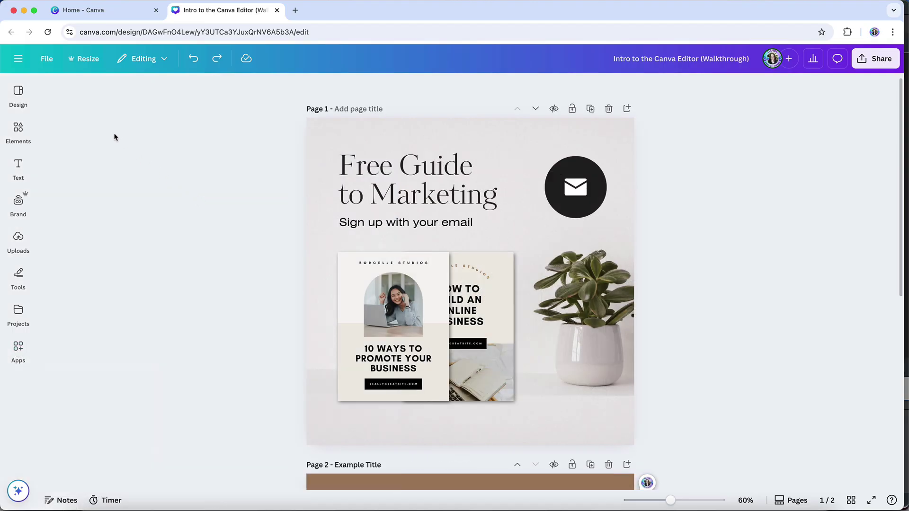
Show the File menu with Create new design, Save, Make a copy, Download and Version history.
{"action": "left_click", "coordinate": [47, 60]}
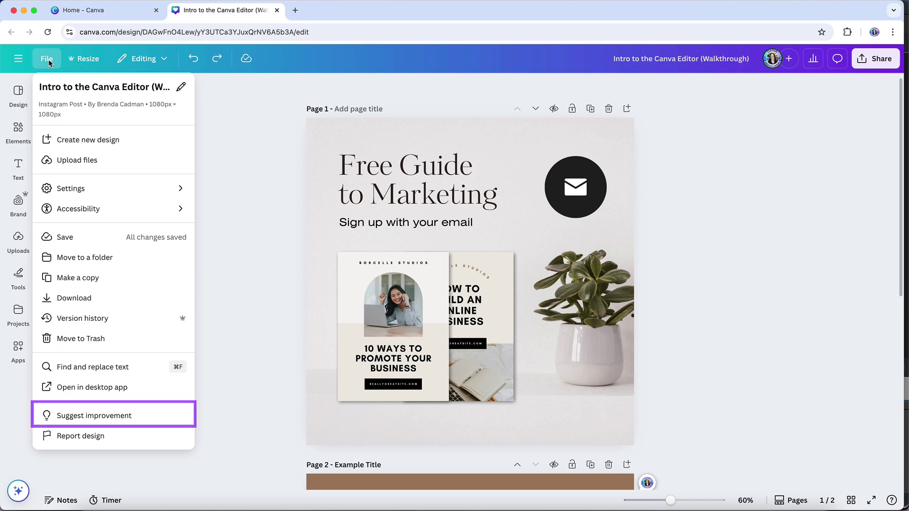
Close the File menu and show resize suggestions: Your Story, Instagram Post (4:5), 1000 × 1900 px.
{"action": "left_click", "coordinate": [88, 62]}
{"action": "left_click", "coordinate": [87, 61]}
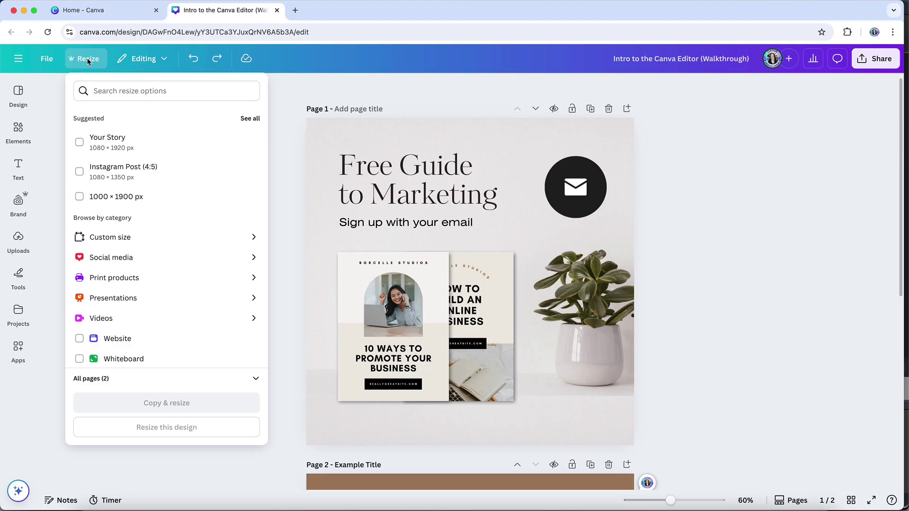
Close the resize options and switch the design to Commenting mode.
{"action": "left_click", "coordinate": [157, 59]}
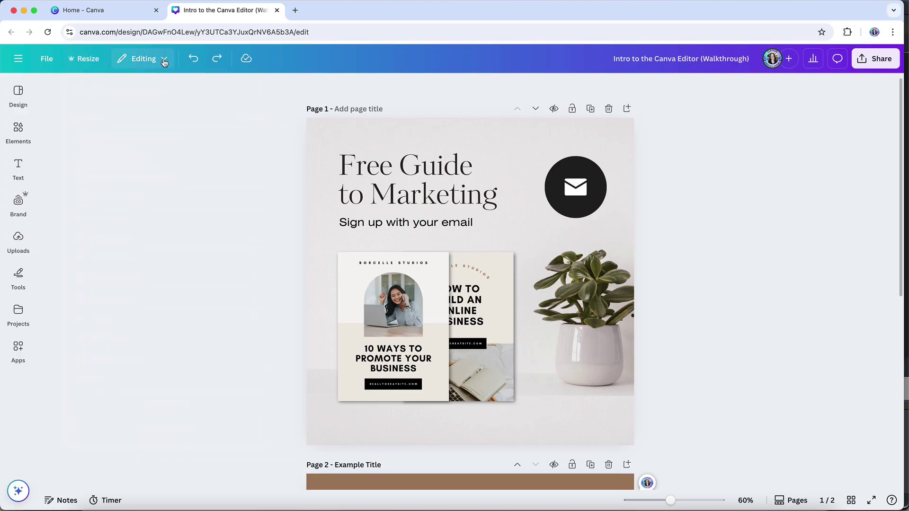
{"action": "left_click", "coordinate": [162, 59]}
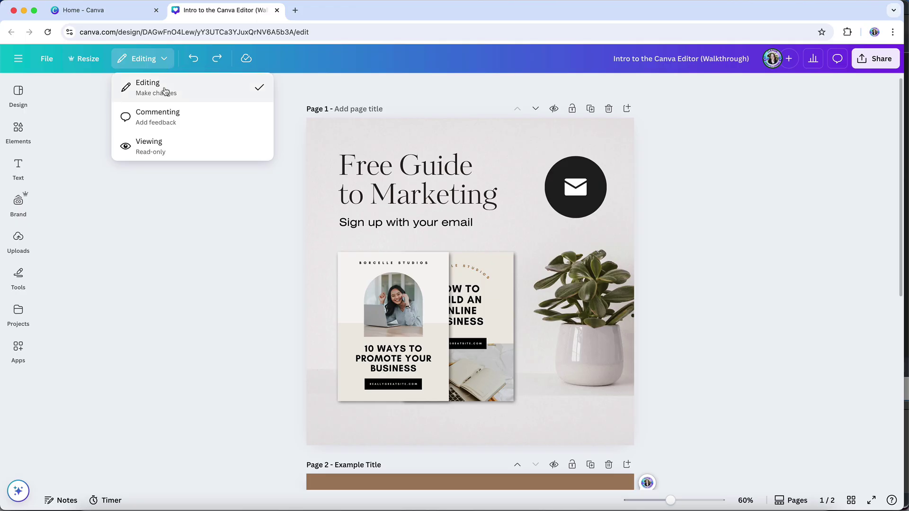
{"action": "left_click", "coordinate": [165, 121]}
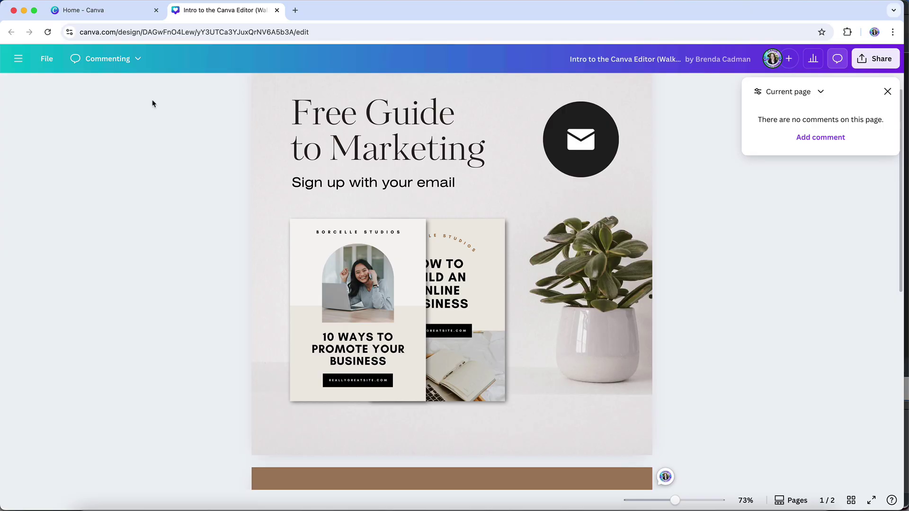
Switch the design to read-only Viewing mode.
{"action": "left_click", "coordinate": [135, 61]}
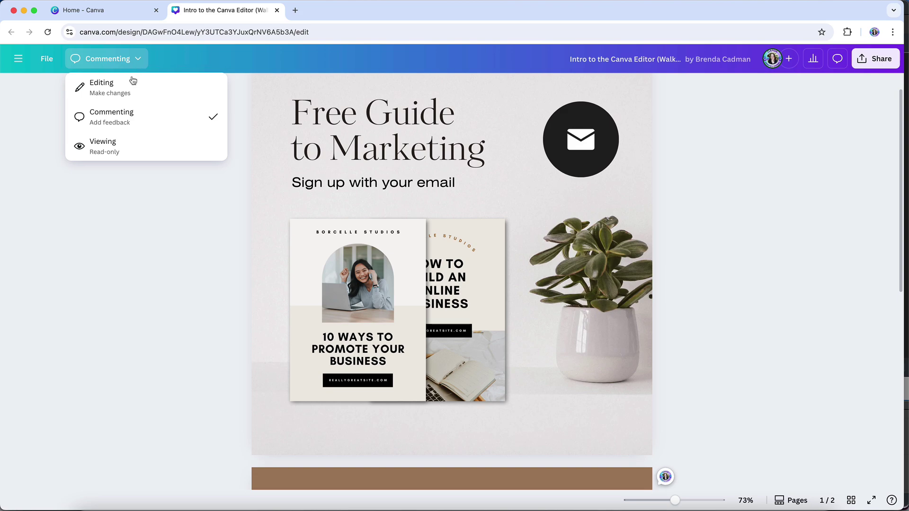
{"action": "left_click", "coordinate": [133, 147]}
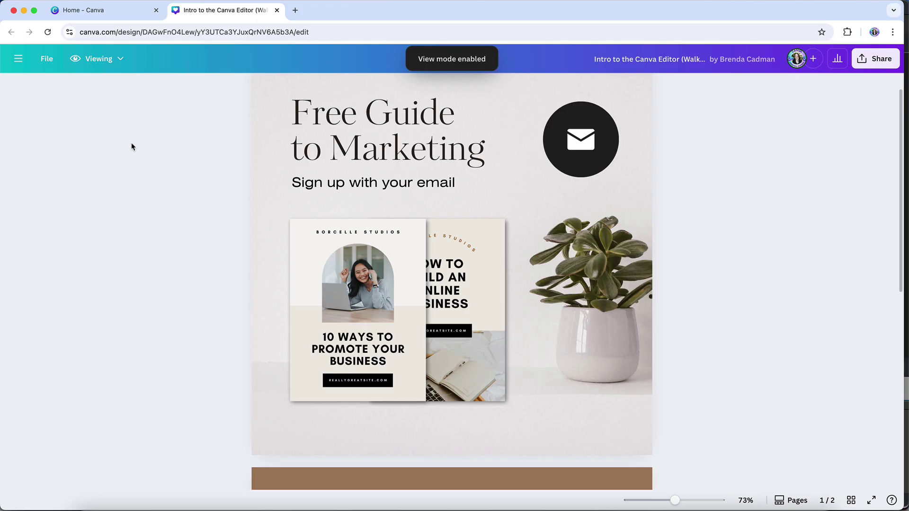
{"action": "left_click", "coordinate": [116, 63]}
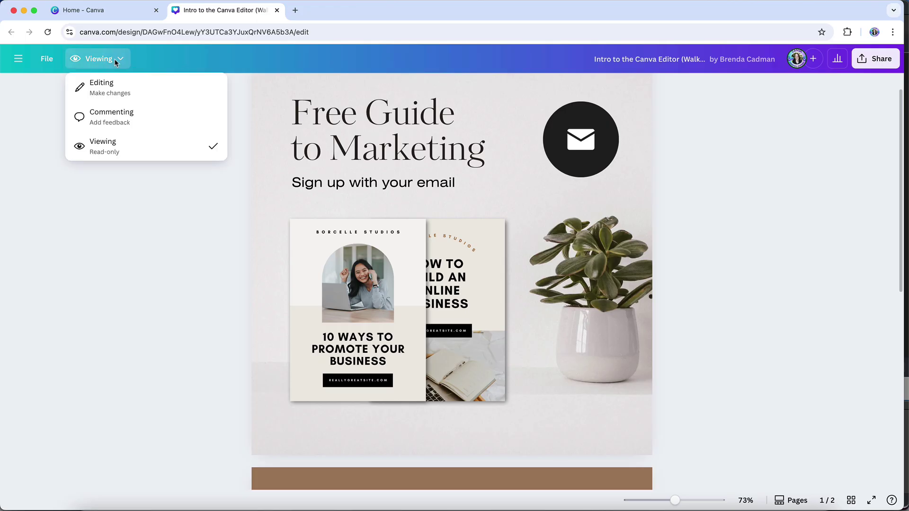
Return to Editing mode and remove '(Walkthrough)' so the title reads 'Intro to the Canva Editor'.
{"action": "left_click", "coordinate": [108, 88]}
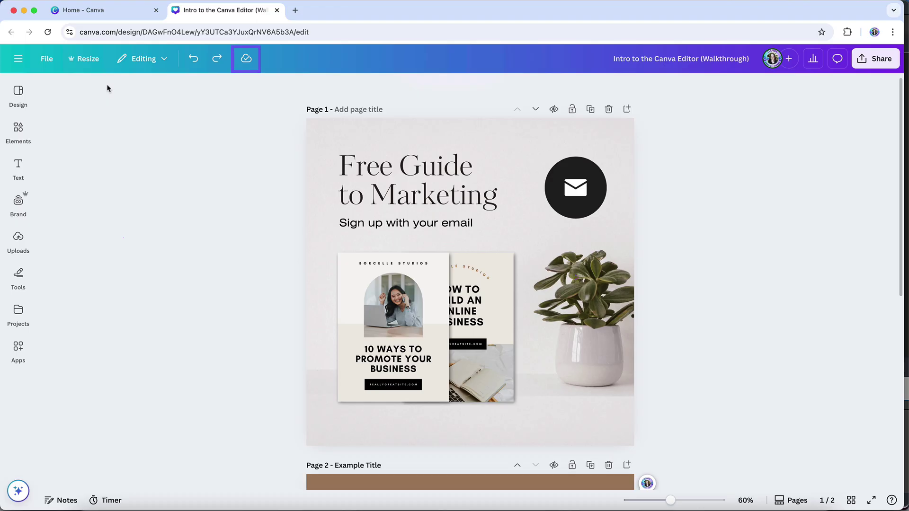
{"action": "left_click", "coordinate": [703, 60]}
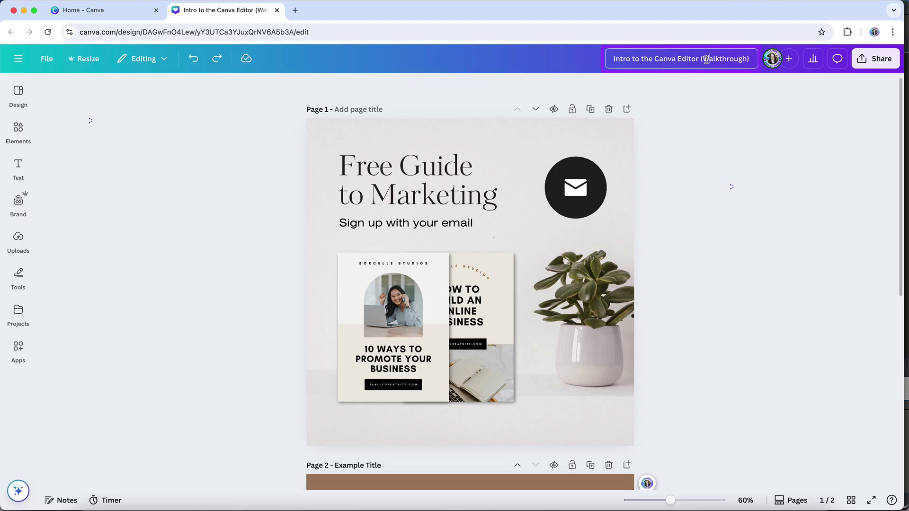
{"action": "left_click_drag", "start_coordinate": [697, 58], "coordinate": [746, 62]}
{"action": "key", "text": "BackSpace"}
{"action": "left_click", "coordinate": [730, 94]}
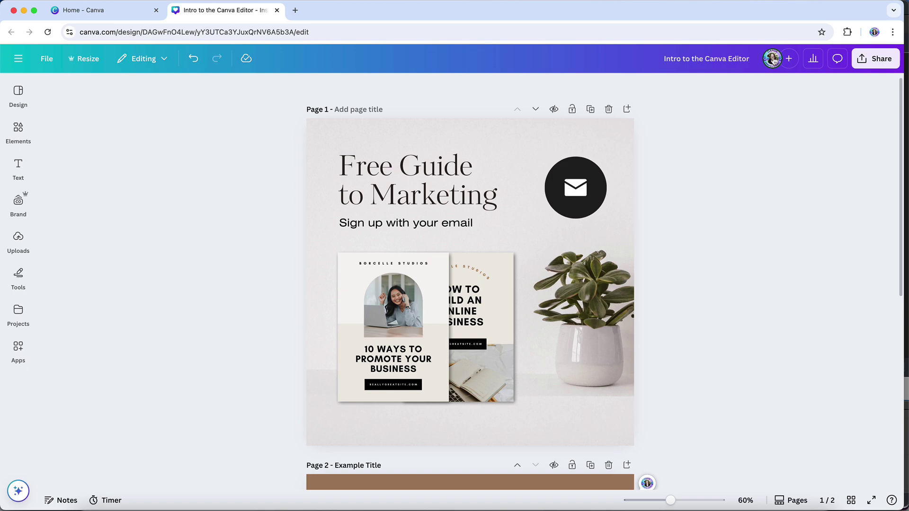
Glance at the add-people and zero-visit analytics panels, then show Page 1's comments.
{"action": "left_click", "coordinate": [787, 58]}
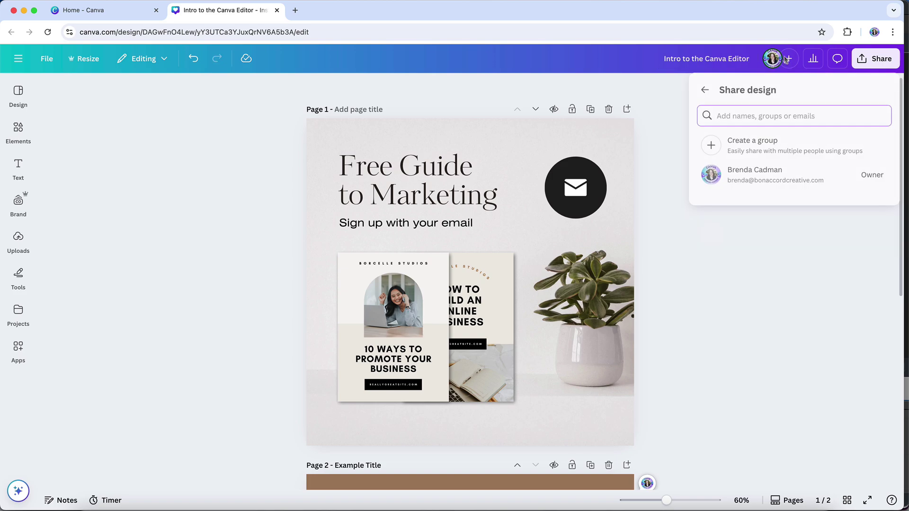
{"action": "left_click", "coordinate": [787, 59]}
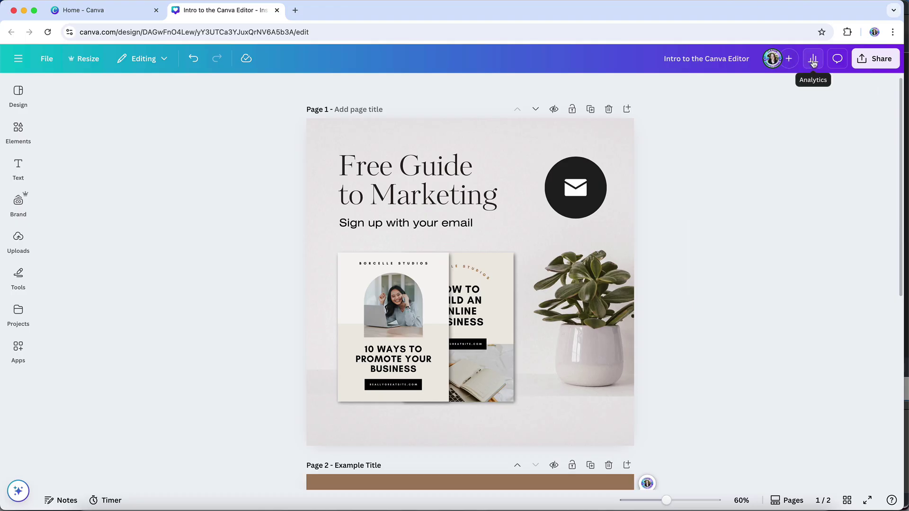
{"action": "left_click", "coordinate": [813, 60]}
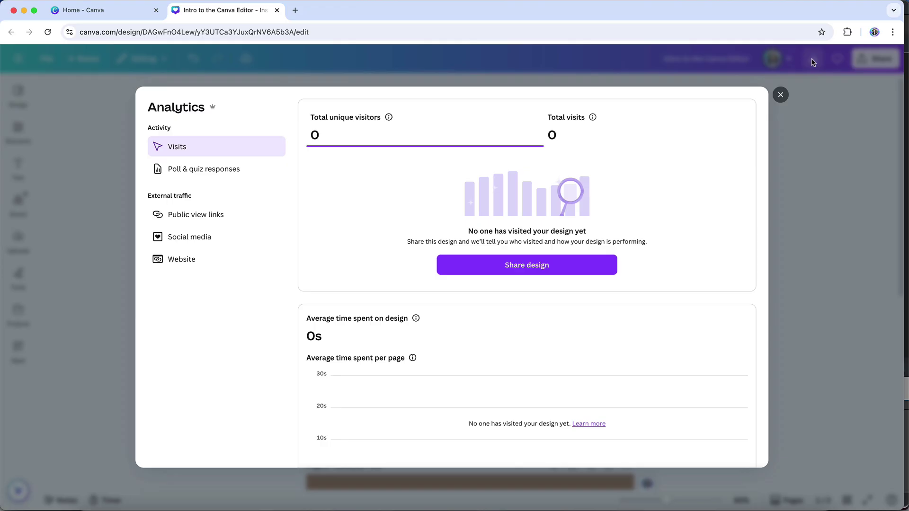
{"action": "left_click", "coordinate": [801, 86]}
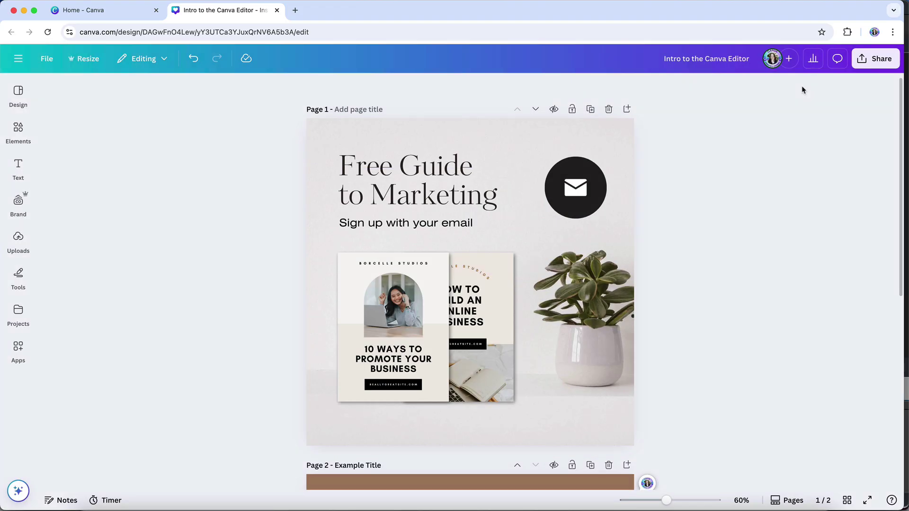
{"action": "left_click", "coordinate": [836, 63]}
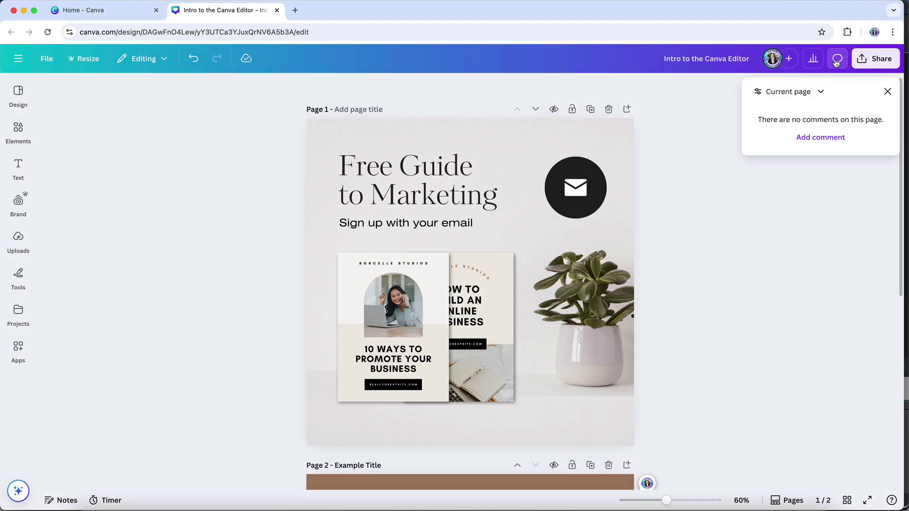
Filter comments to All, then review the Share panel and its PNG download settings.
{"action": "left_click", "coordinate": [821, 91]}
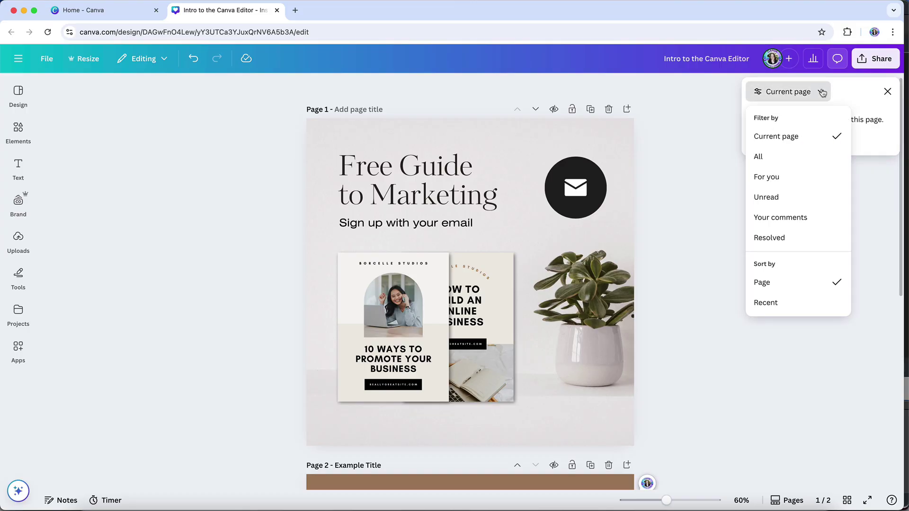
{"action": "left_click", "coordinate": [797, 156]}
{"action": "left_click", "coordinate": [880, 59]}
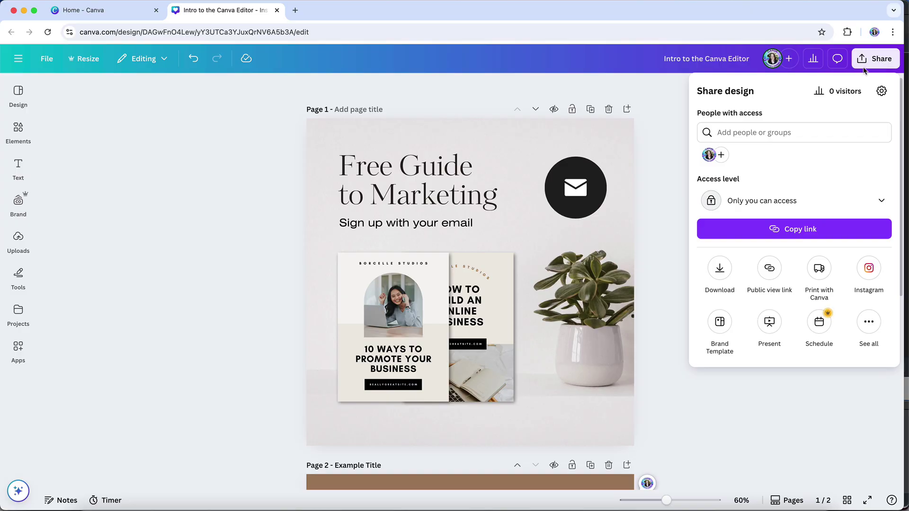
{"action": "left_click", "coordinate": [717, 274]}
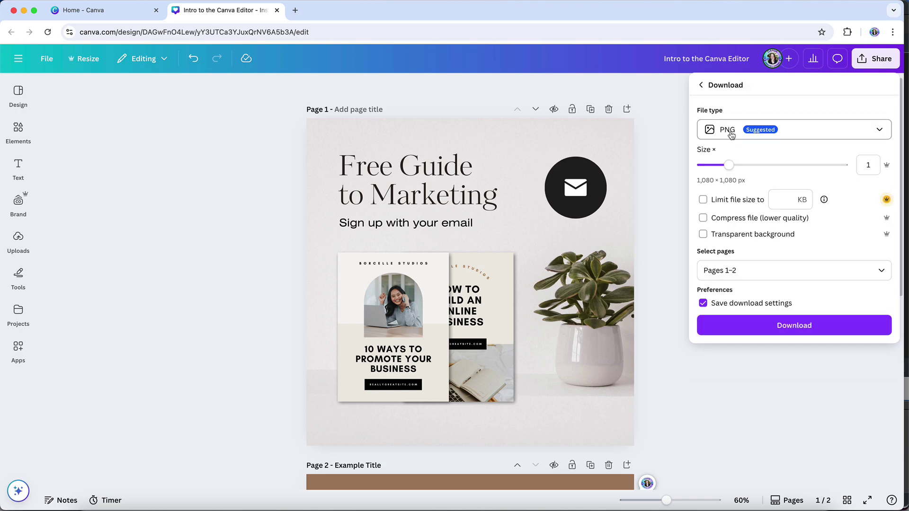
{"action": "left_click", "coordinate": [701, 85]}
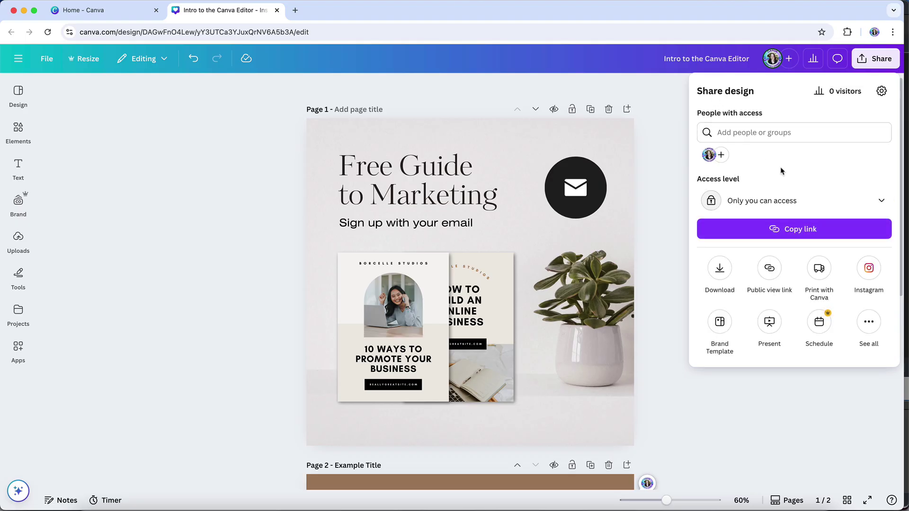
{"action": "left_click", "coordinate": [715, 419]}
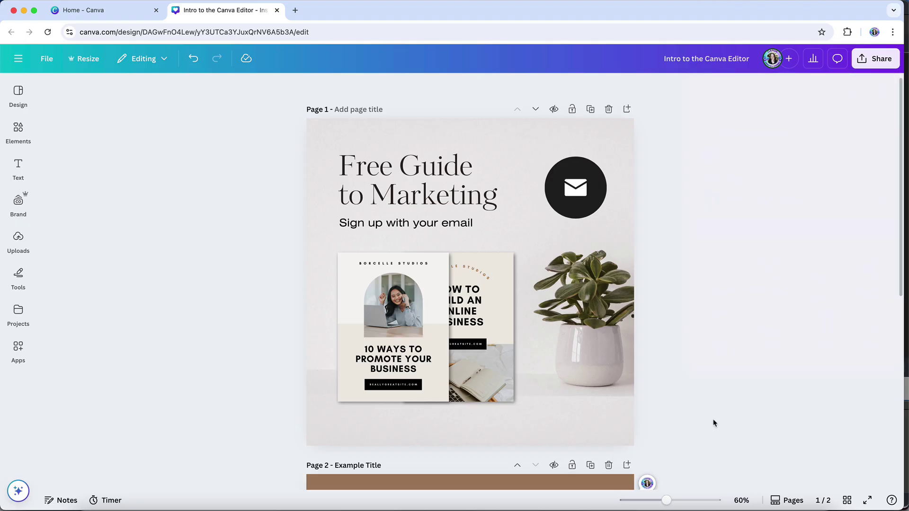